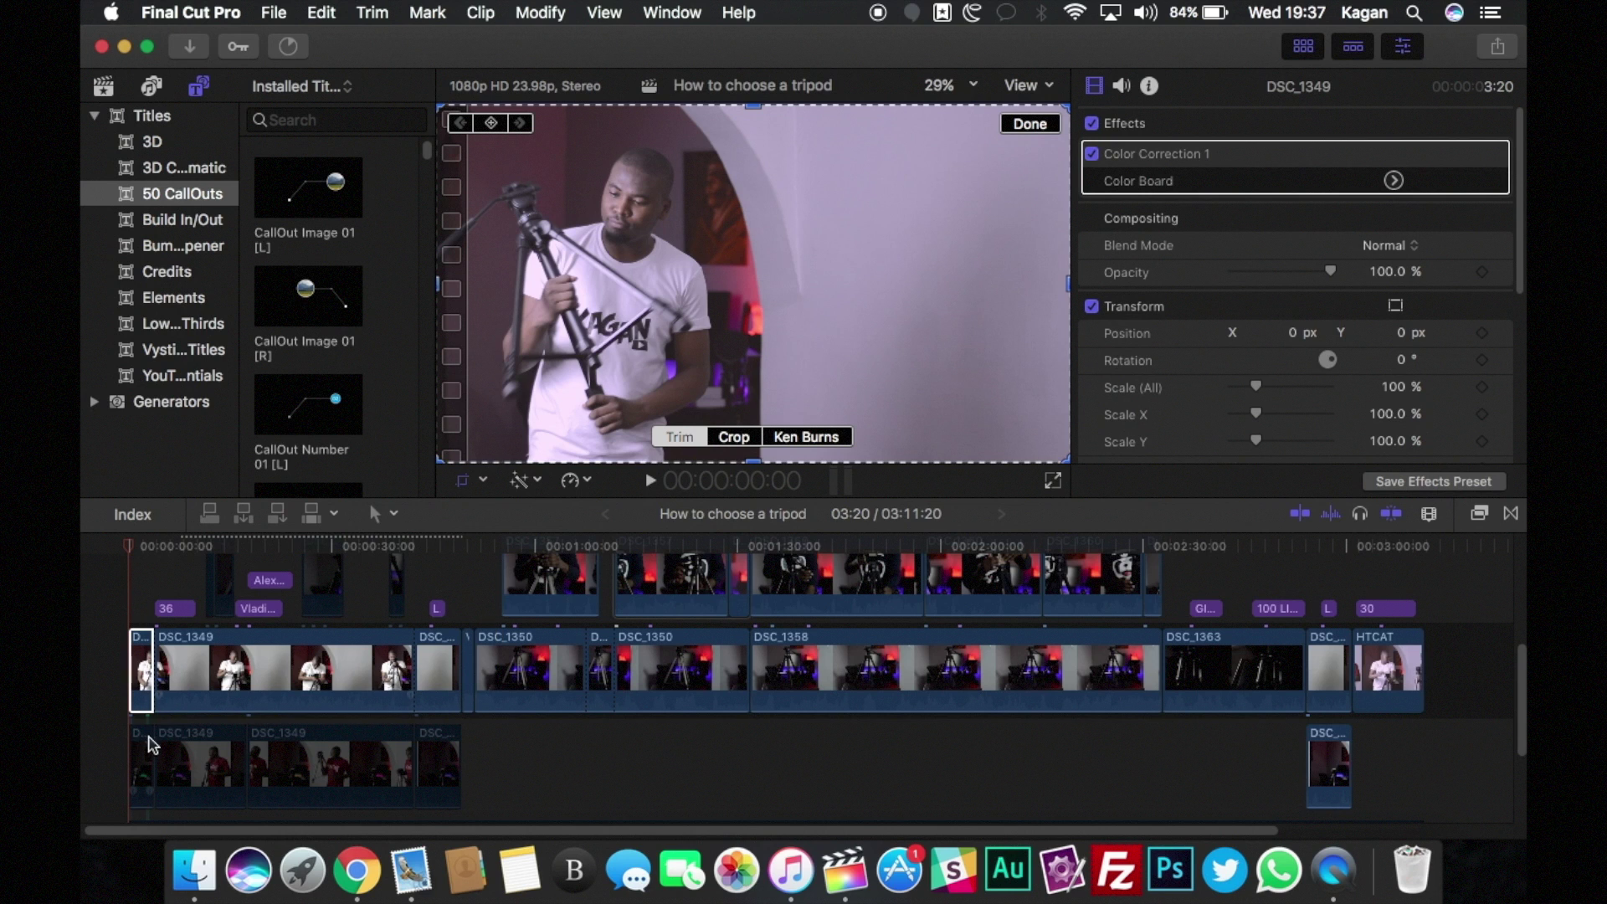
pyautogui.click(141, 760)
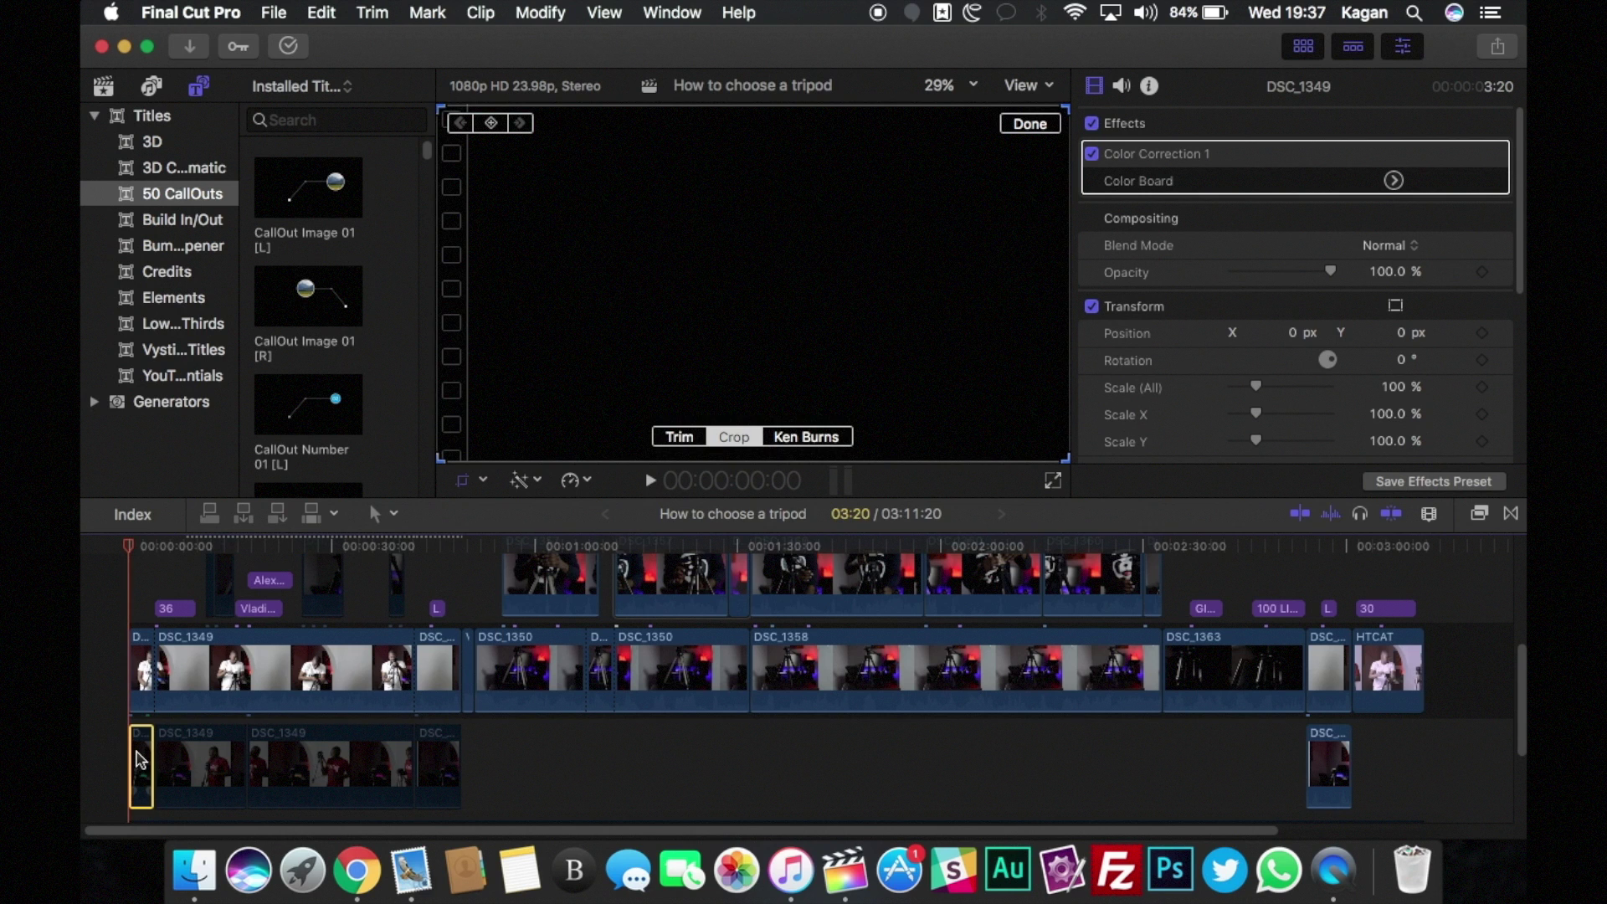
pyautogui.click(139, 667)
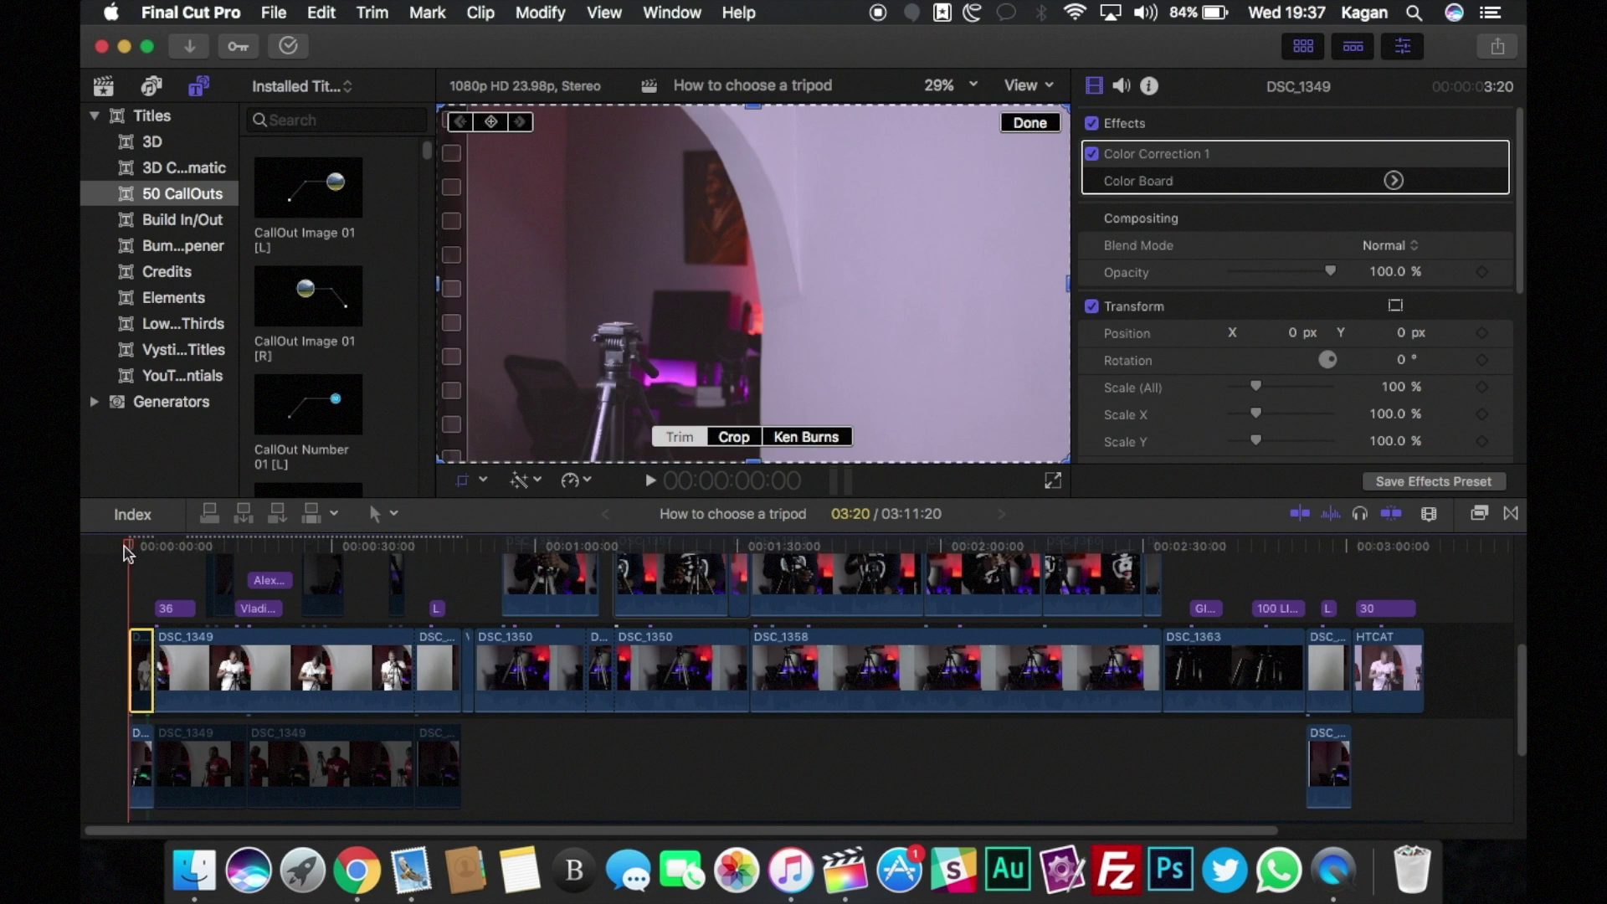
pyautogui.click(132, 546)
pyautogui.press('space')
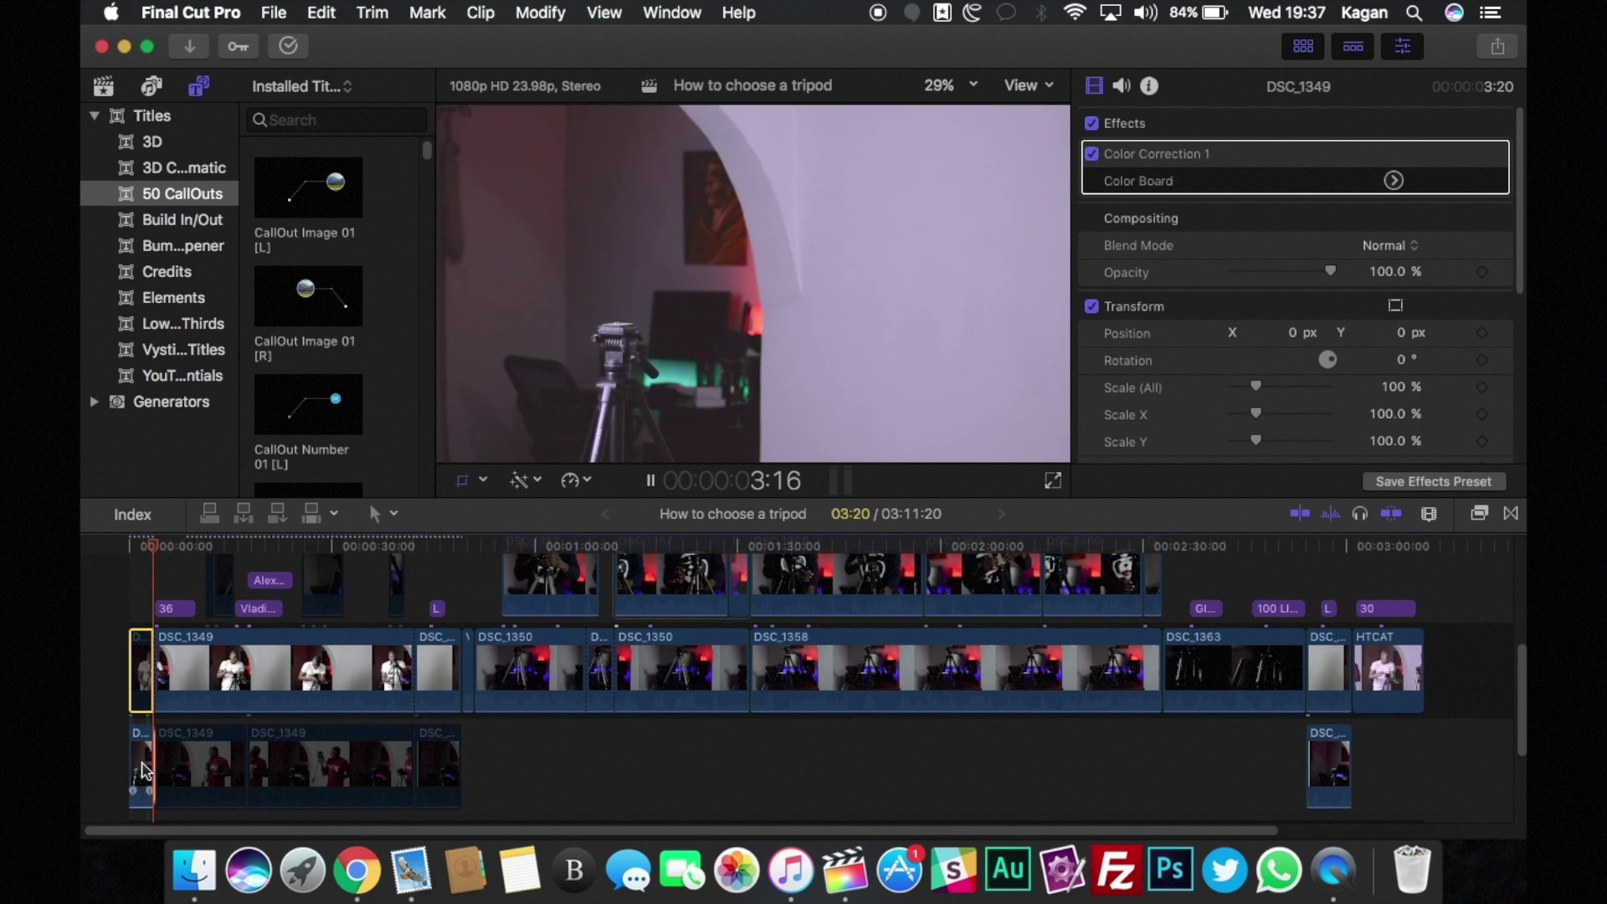
pyautogui.click(151, 546)
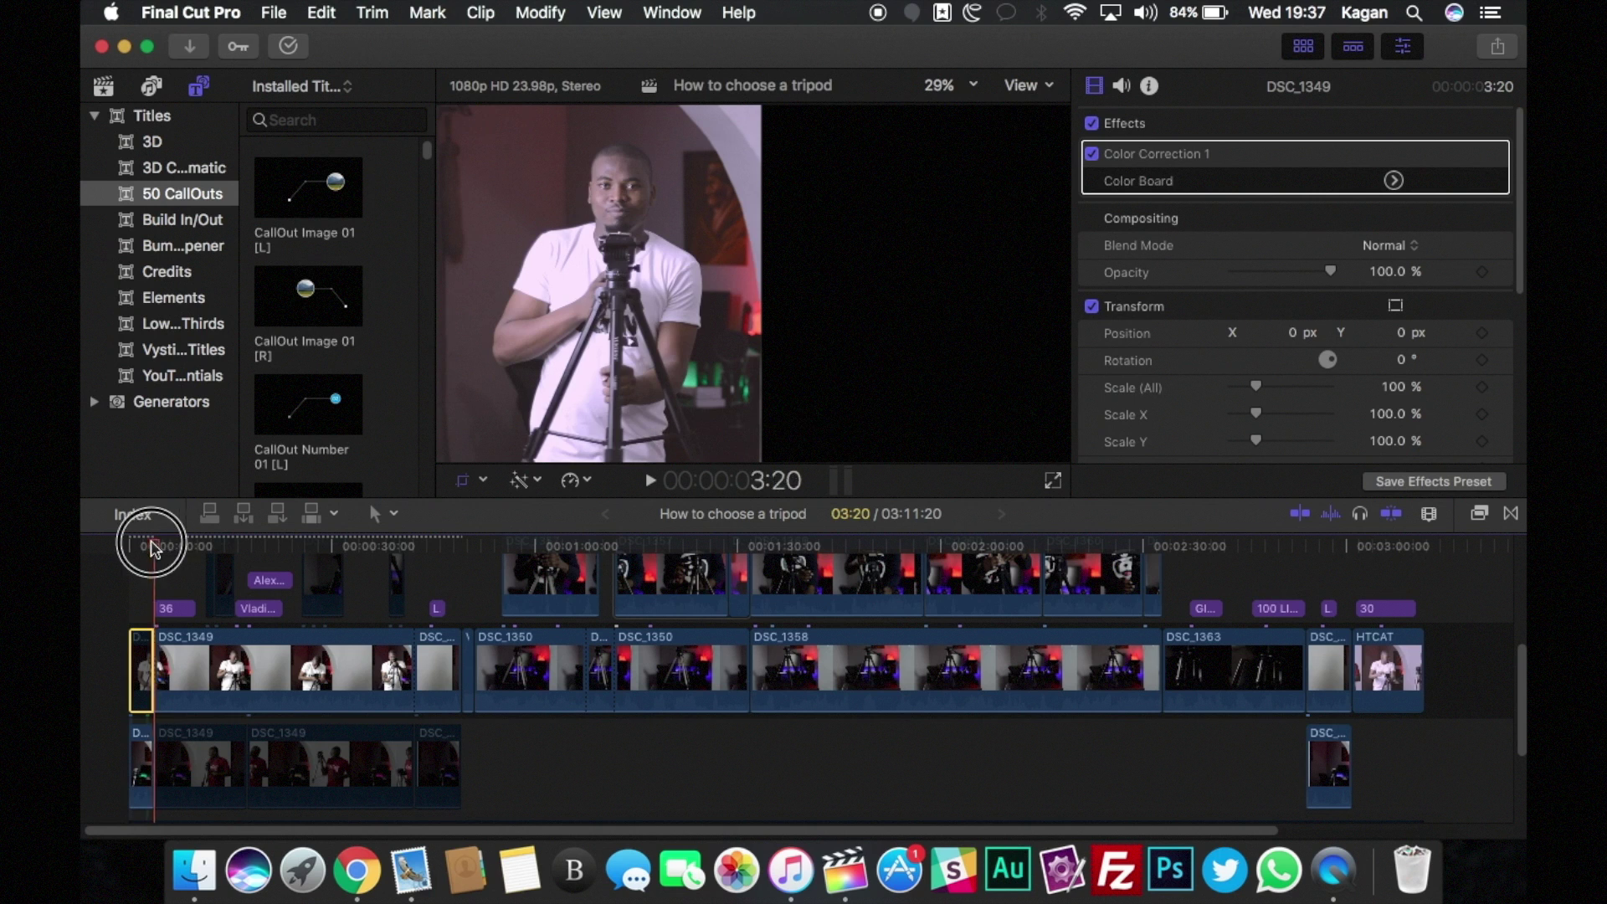
pyautogui.hotkey('shift', 'c')
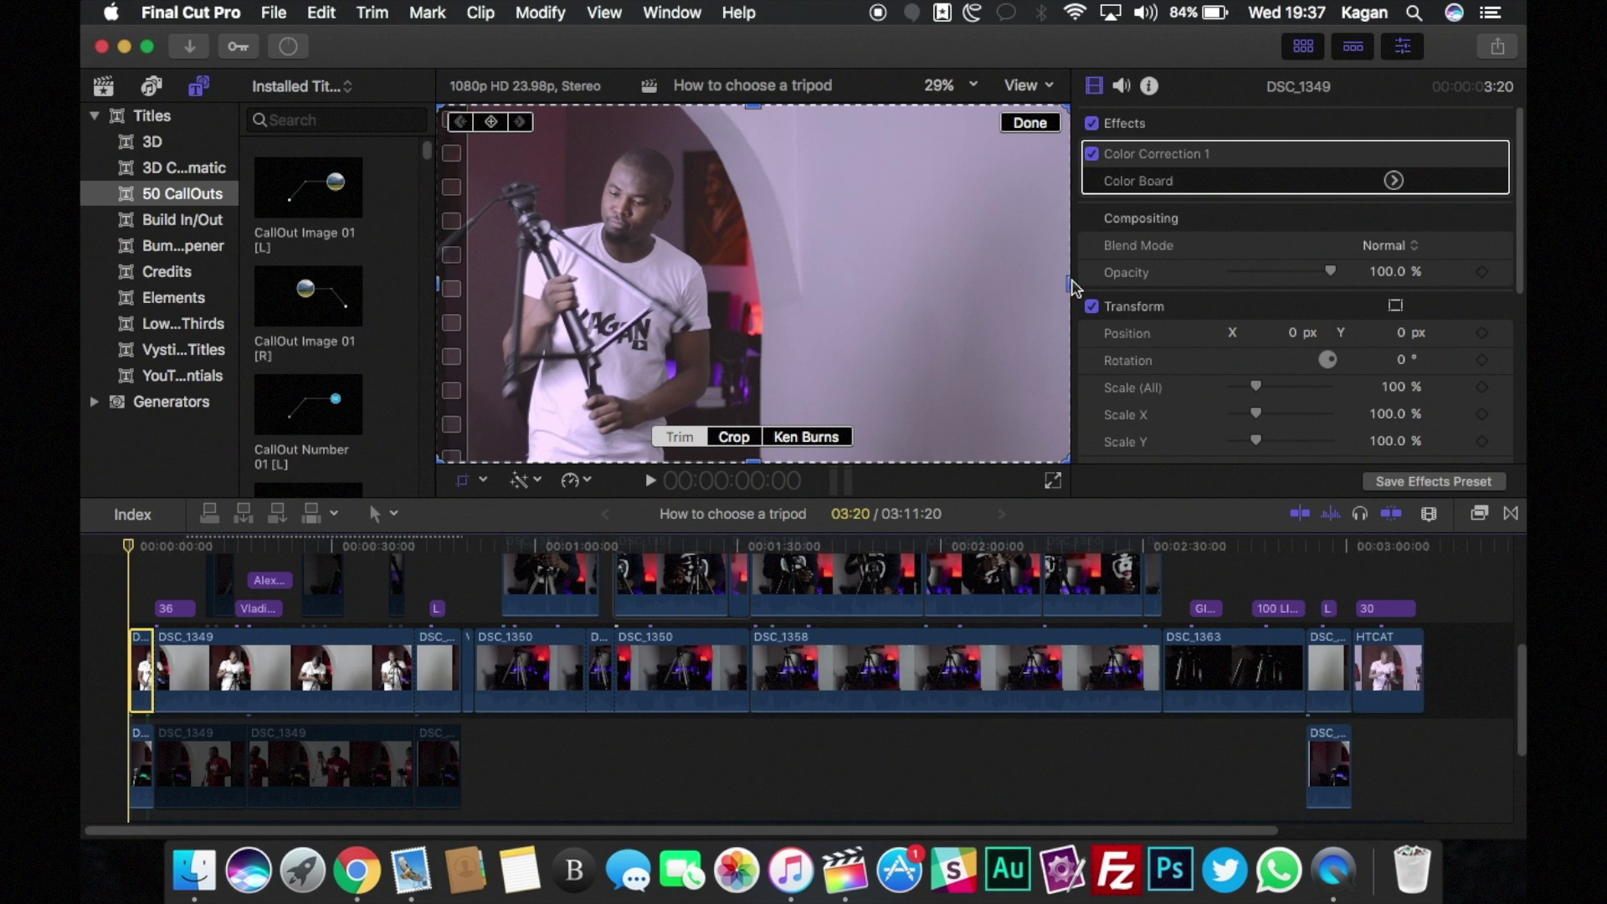
# Pull the first take's right crop edge in to Right: 935 px, confirm, and reselect the first clip.
pyautogui.moveTo(1069, 287); pyautogui.dragTo(760, 309)
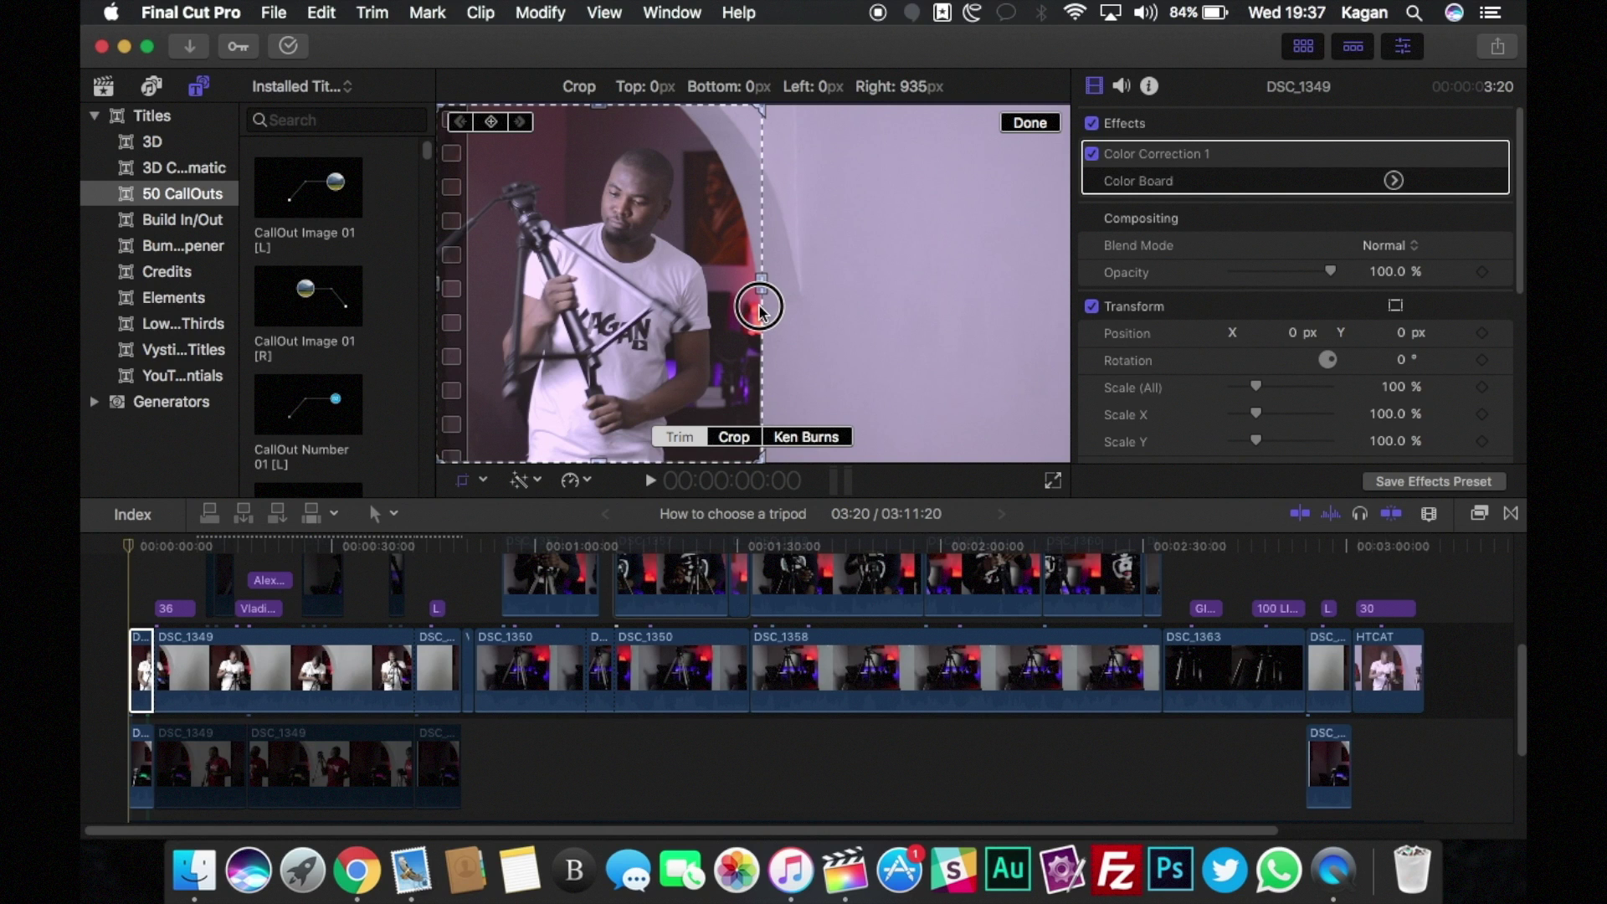
pyautogui.moveTo(759, 308); pyautogui.dragTo(758, 304)
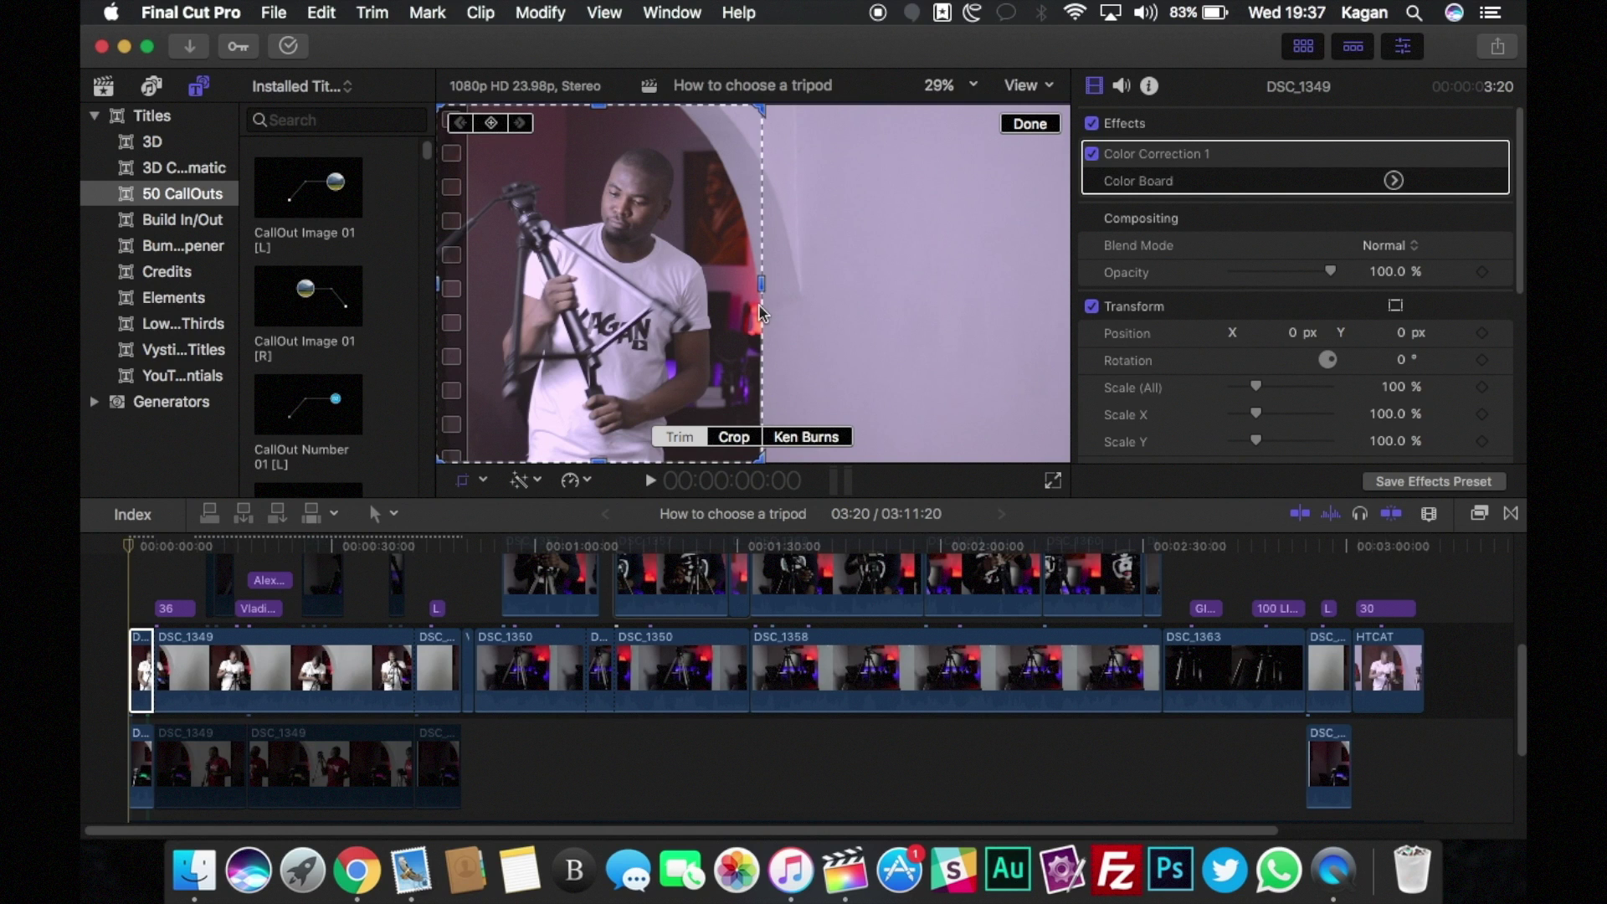
pyautogui.click(1030, 122)
pyautogui.click(140, 666)
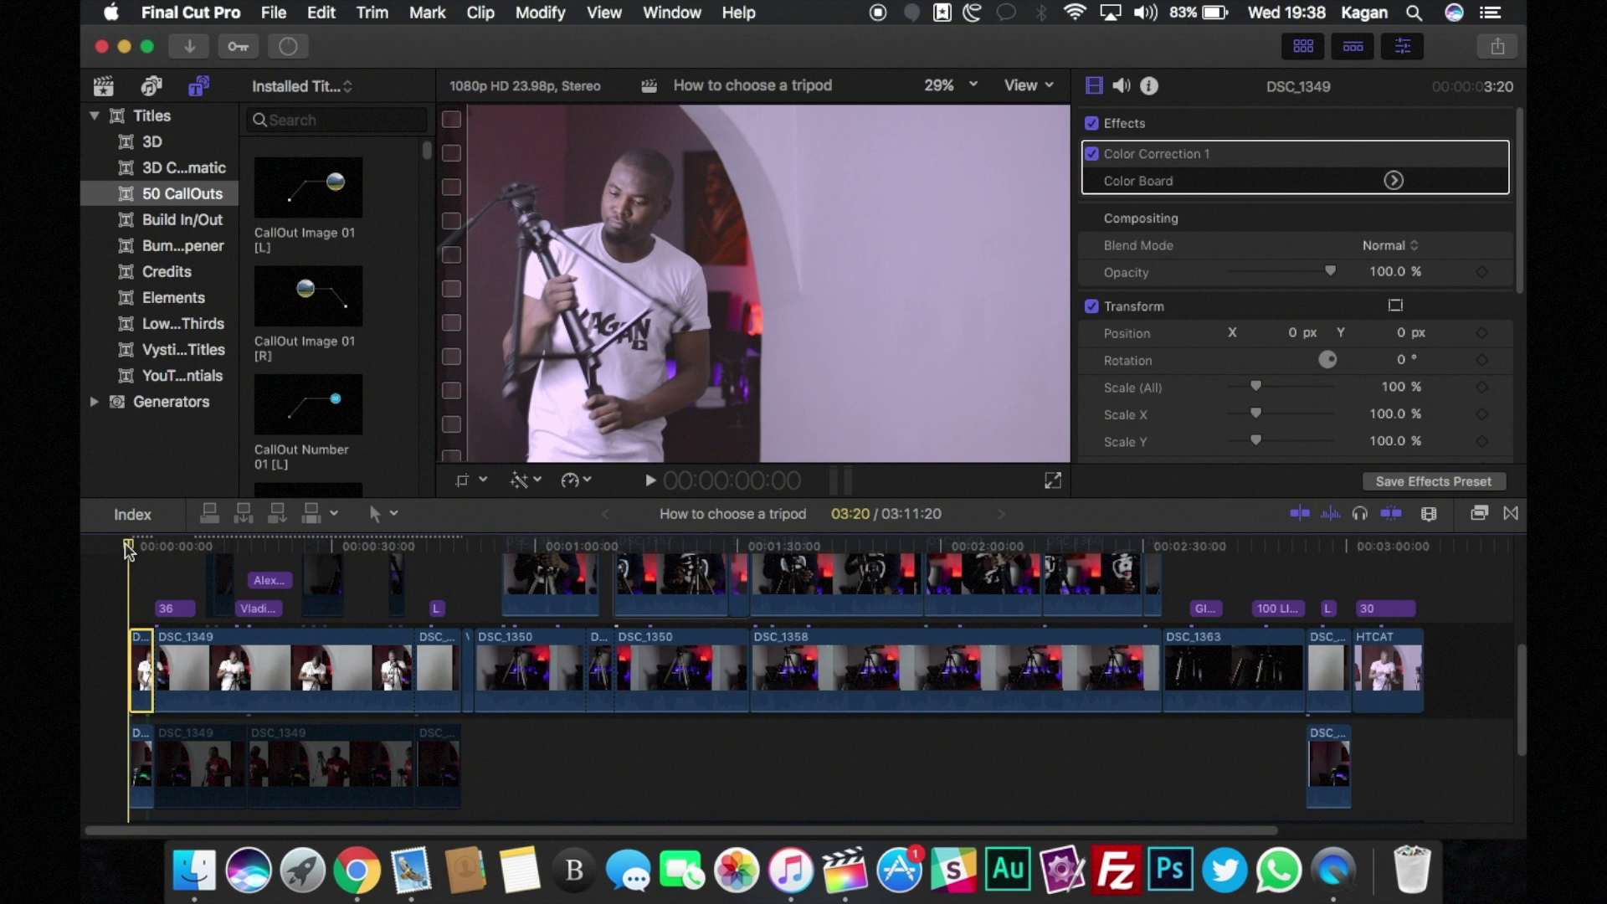
# Preview the layered takes, then select the lower DSC_1349 clip.
pyautogui.press('space')
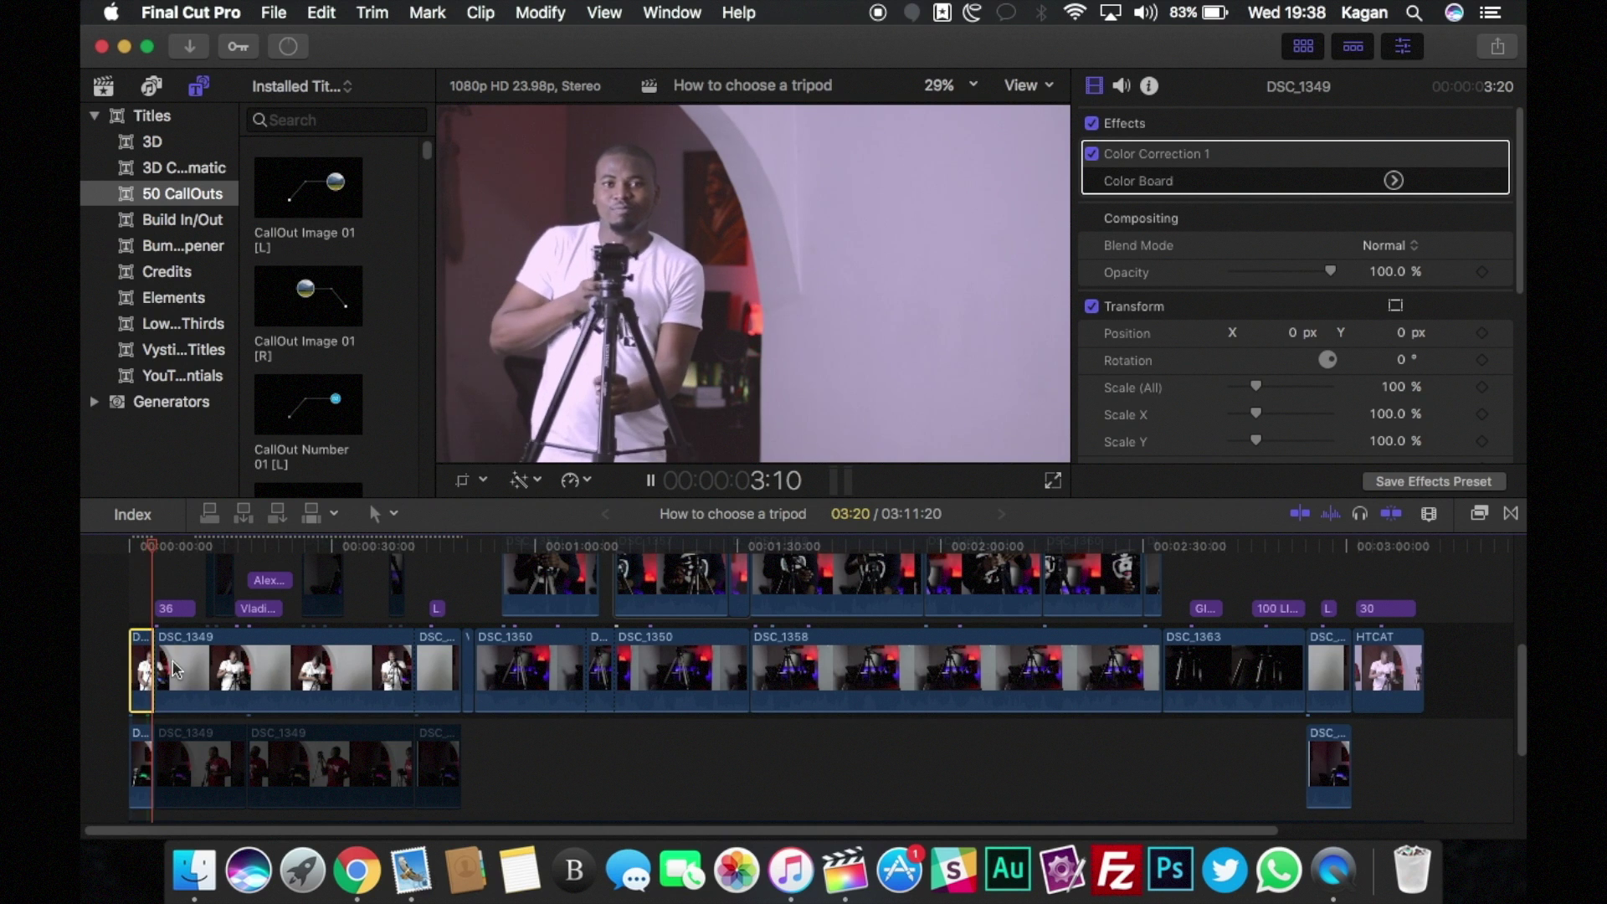
pyautogui.press('space')
pyautogui.click(209, 759)
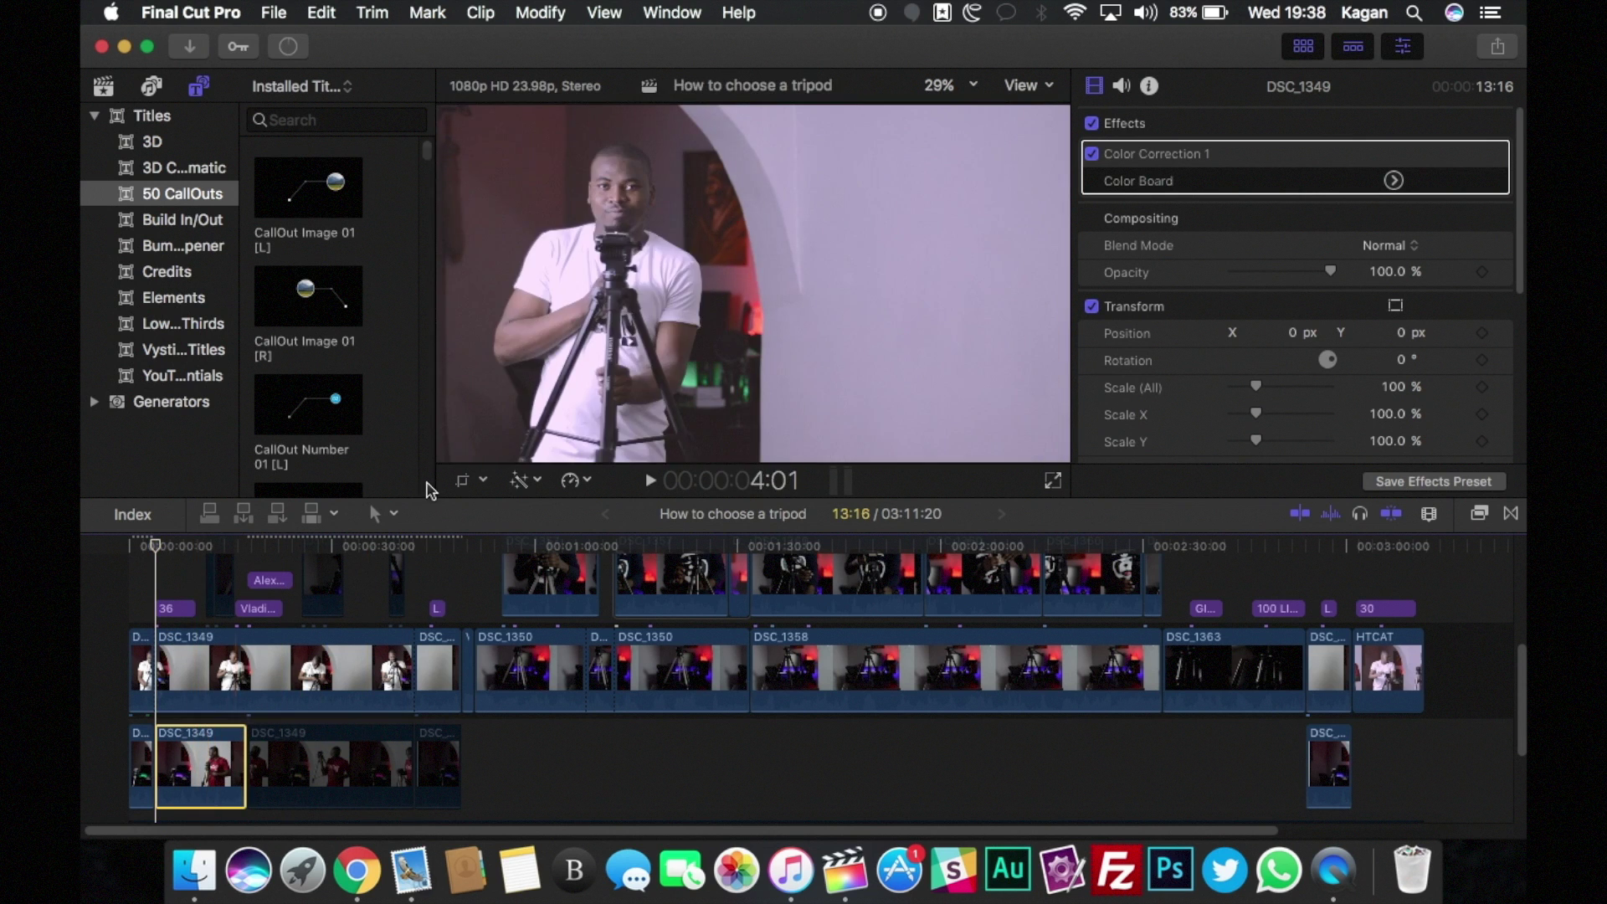
# Put the lower DSC_1349 clip in Crop mode, move the playhead to 10:00, and finish.
pyautogui.click(484, 481)
pyautogui.click(526, 528)
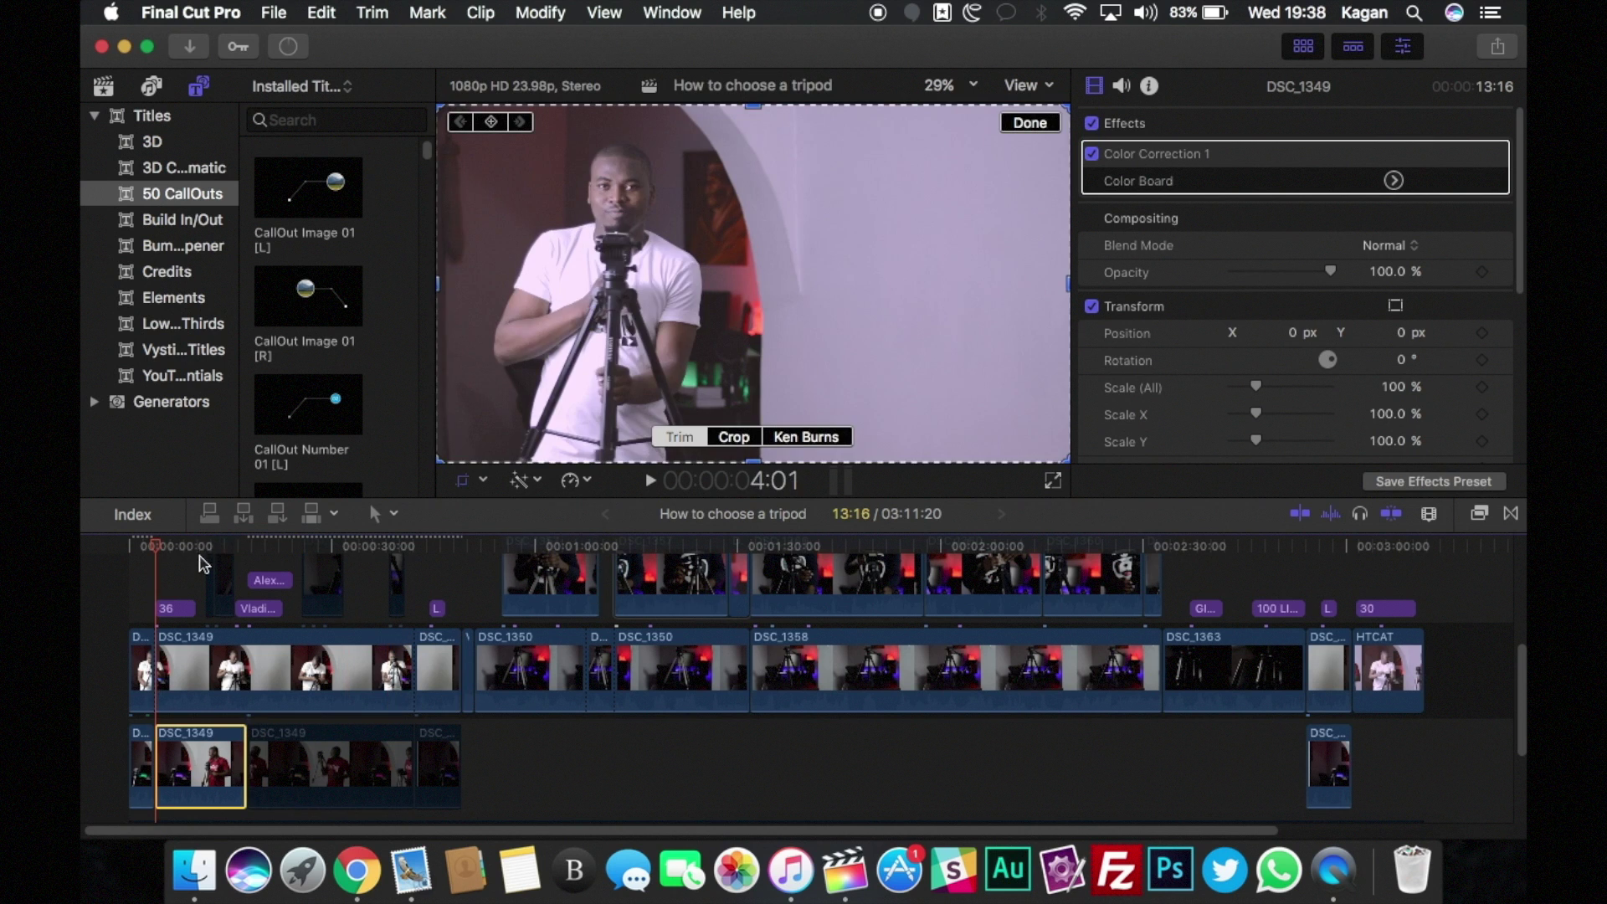
pyautogui.click(199, 554)
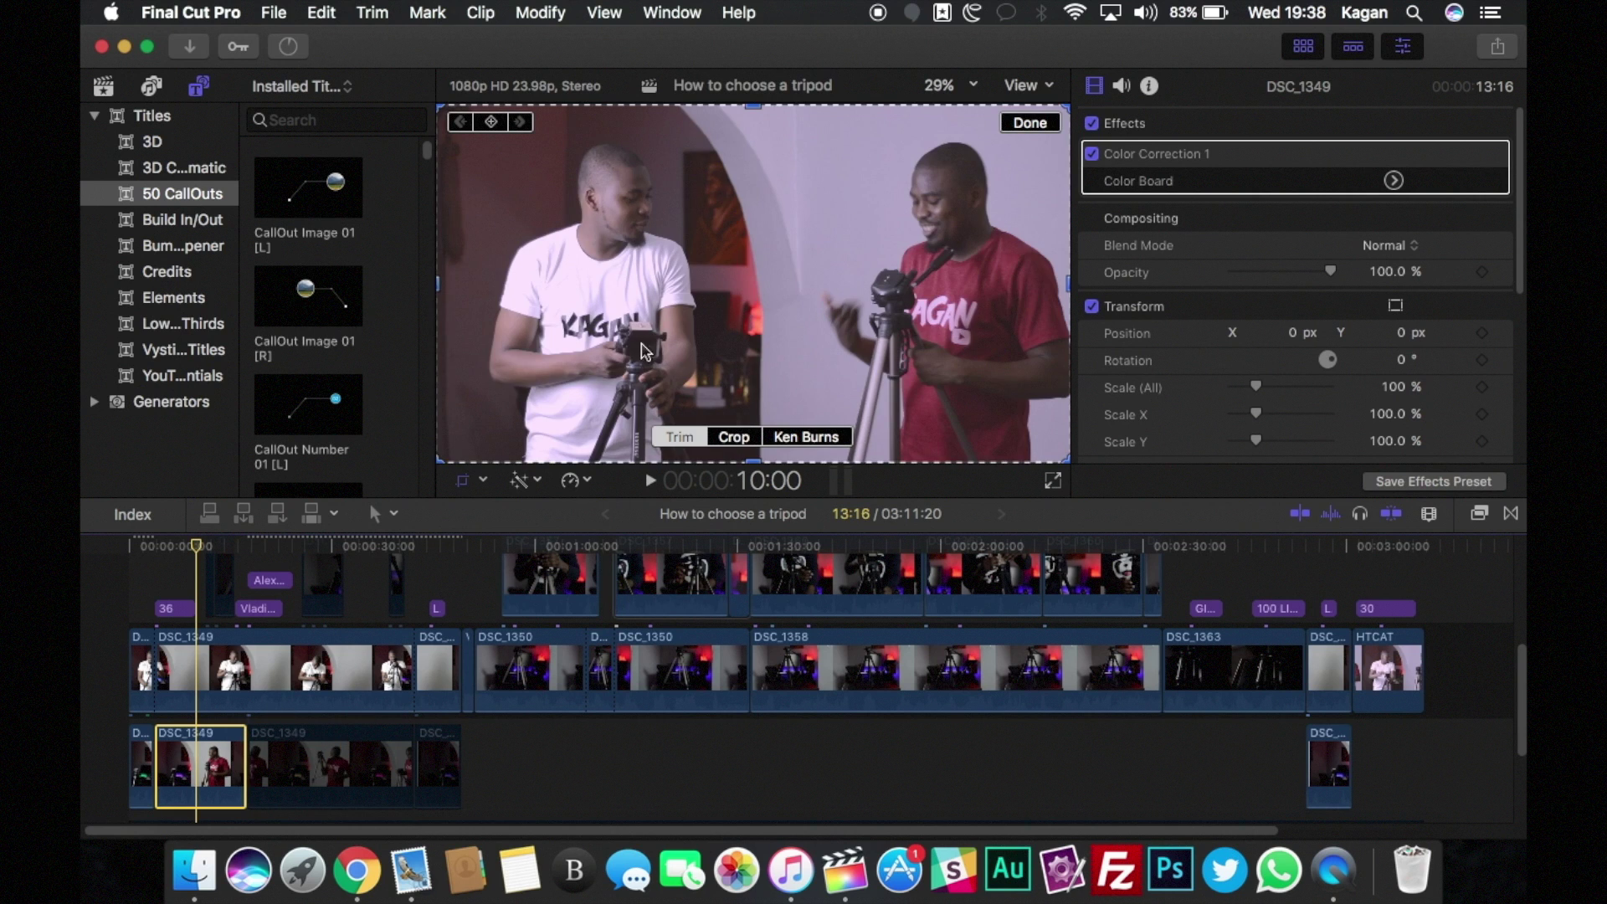
pyautogui.click(725, 442)
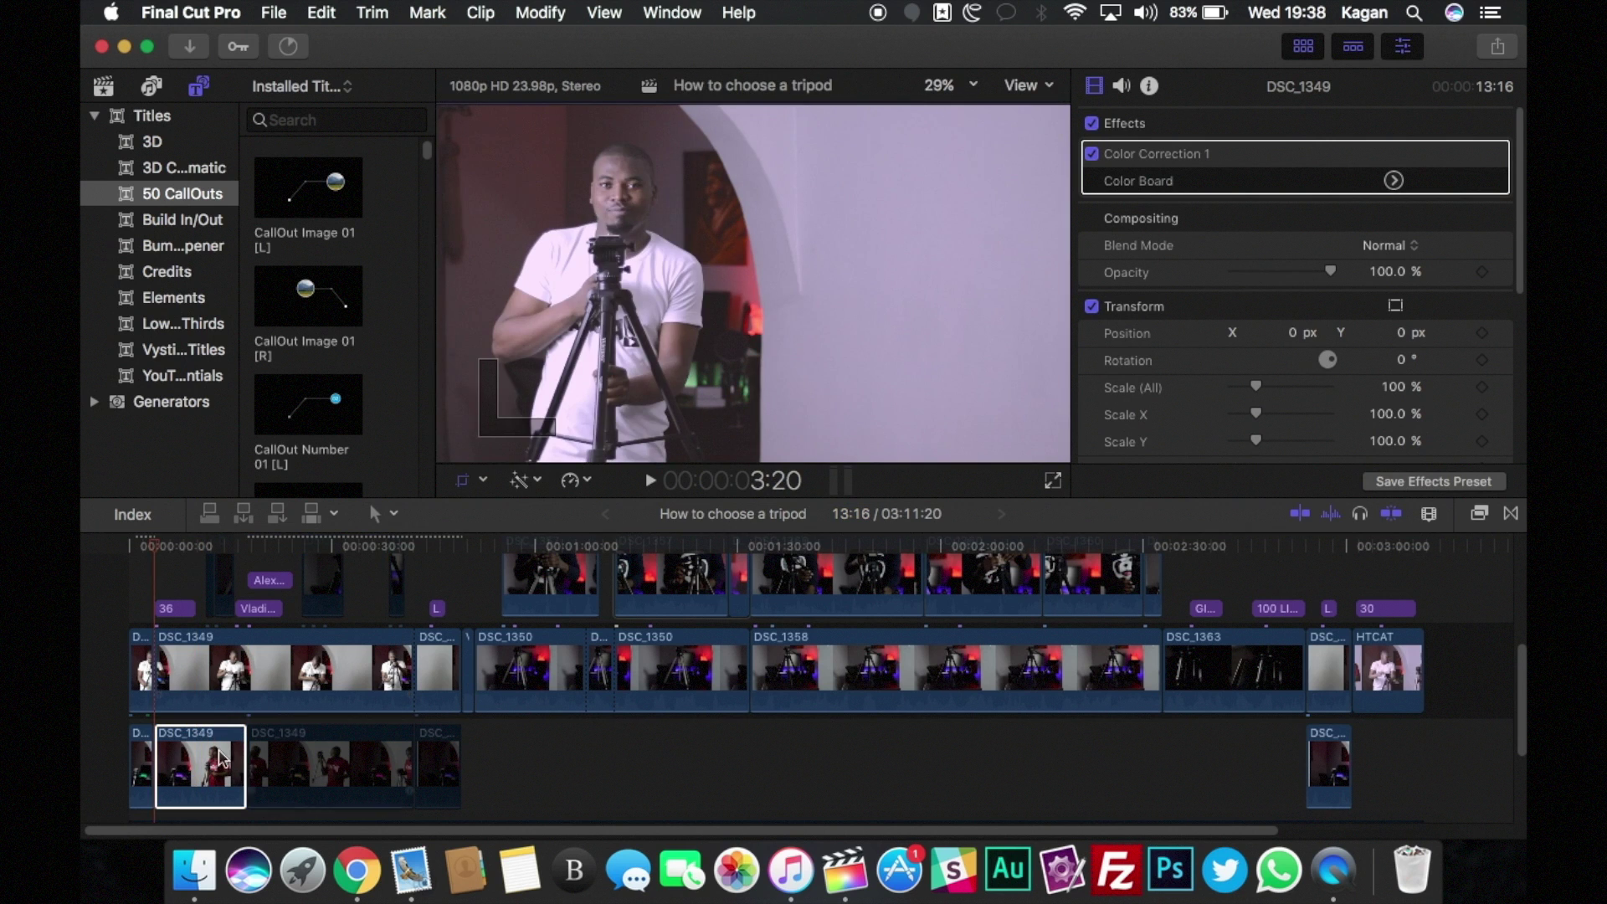
# Enter Crop mode on the lower DSC_1349 clip, preview playback, then exit crop mode.
pyautogui.click(221, 757)
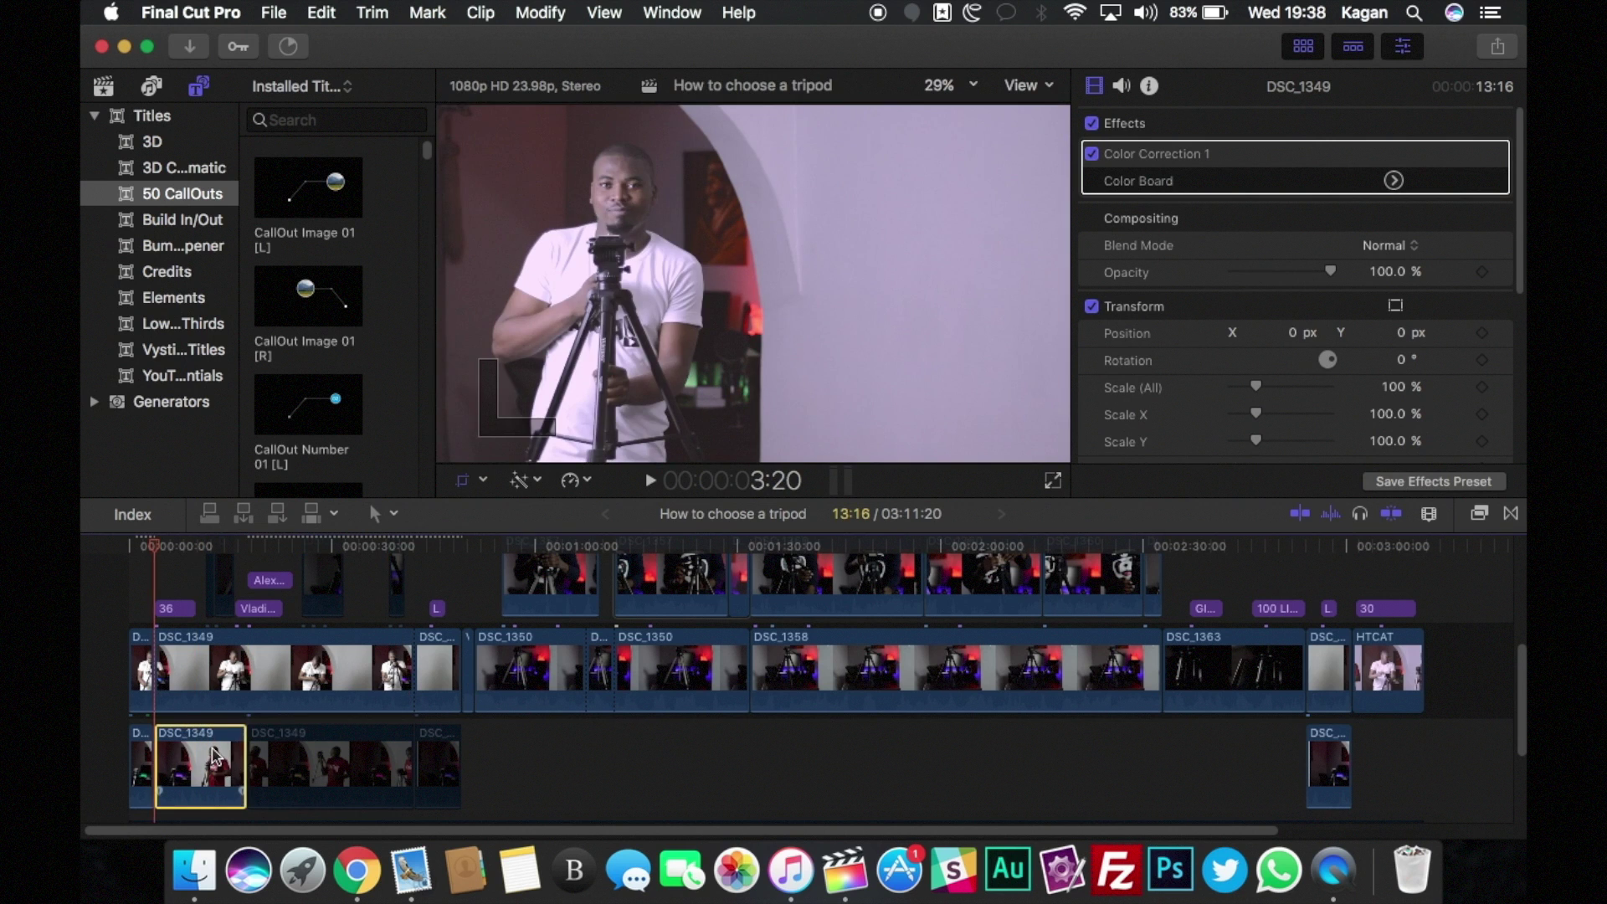
pyautogui.click(483, 480)
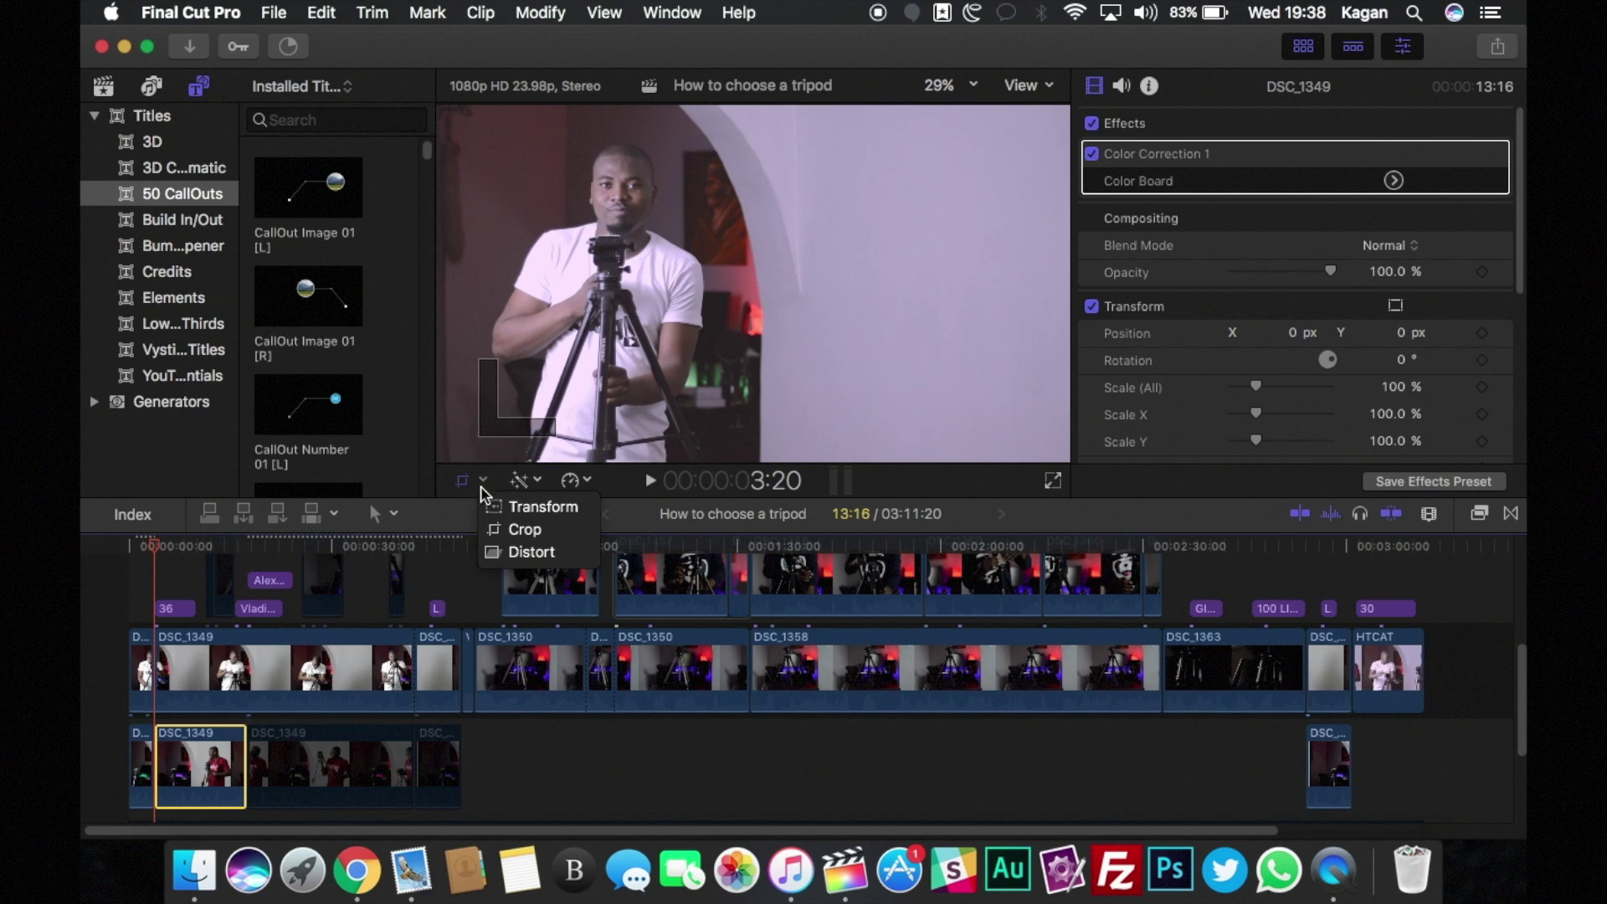
pyautogui.click(530, 532)
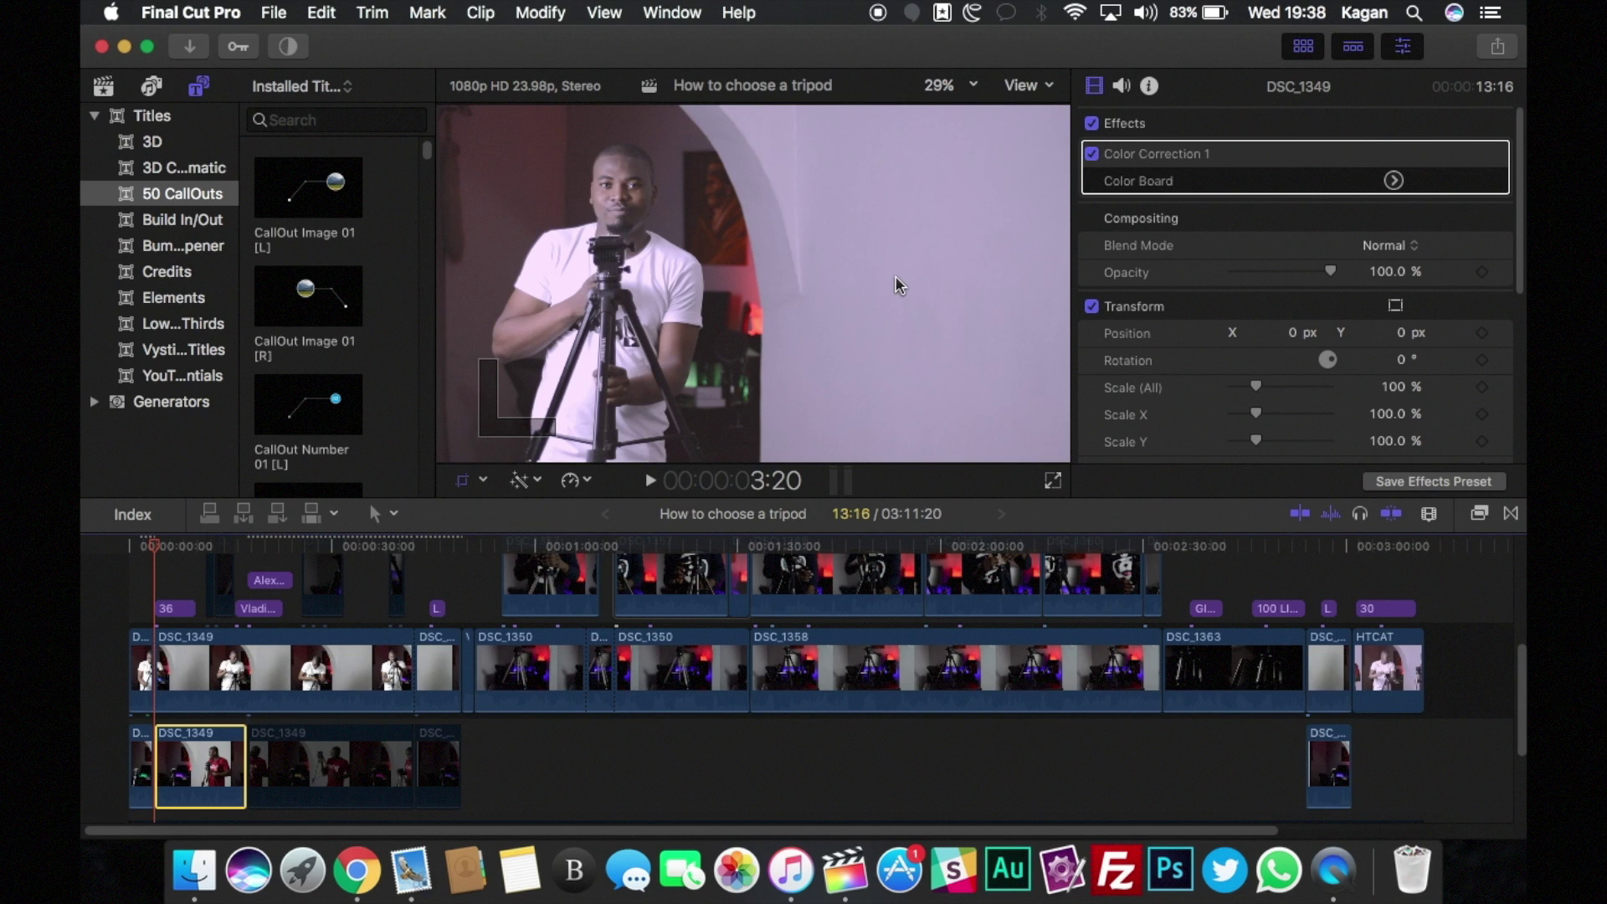
pyautogui.press('space')
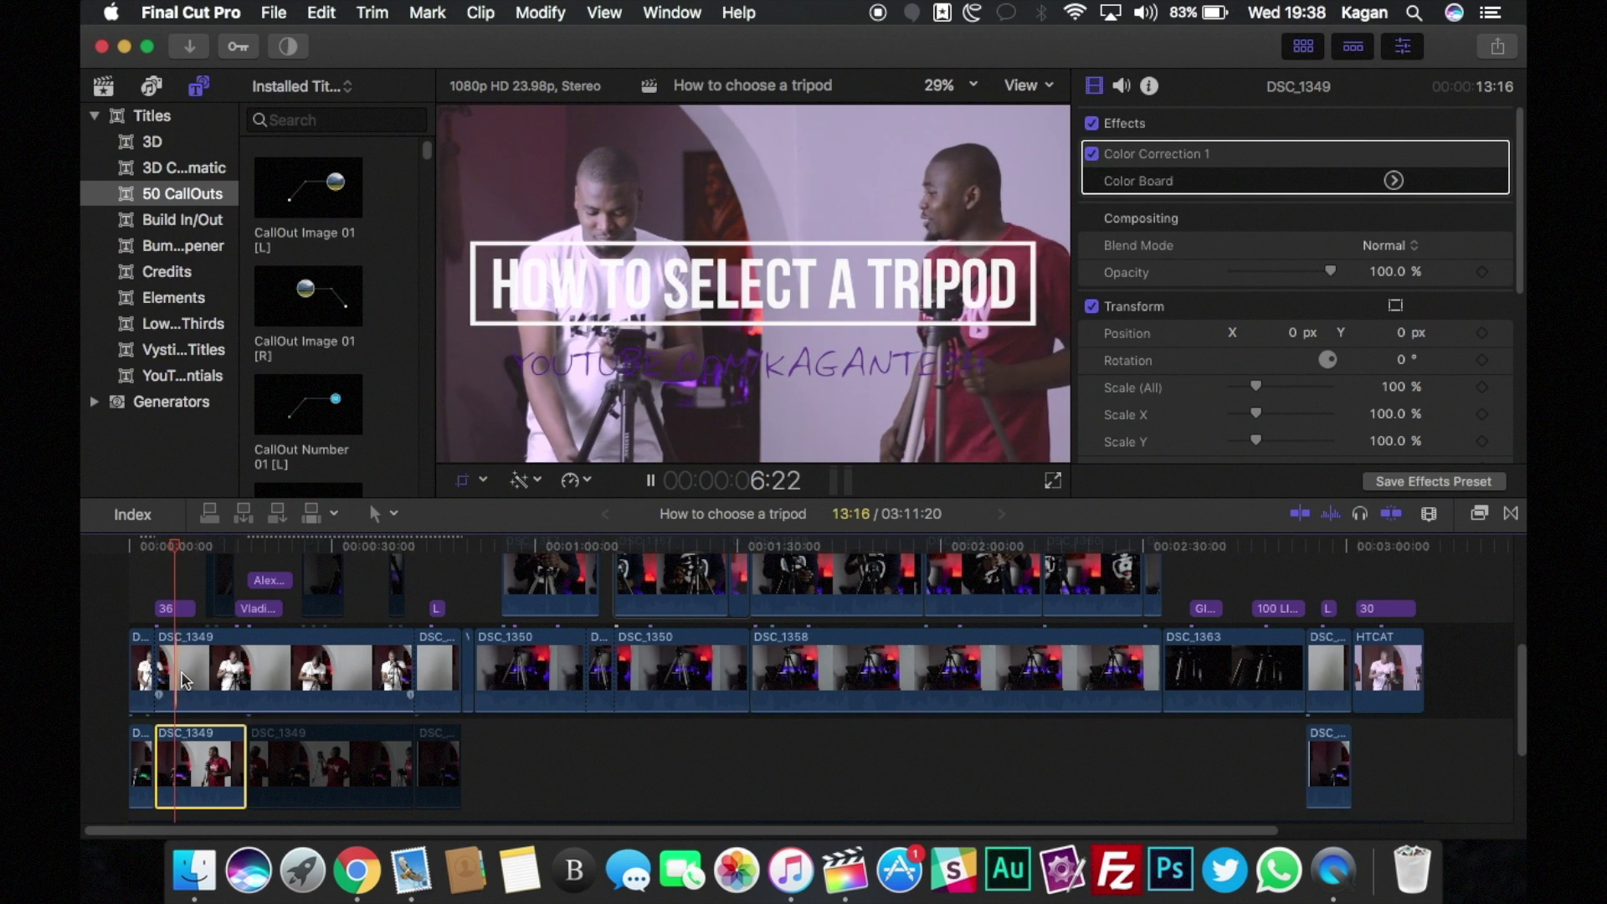
pyautogui.press('space')
pyautogui.press('Return')
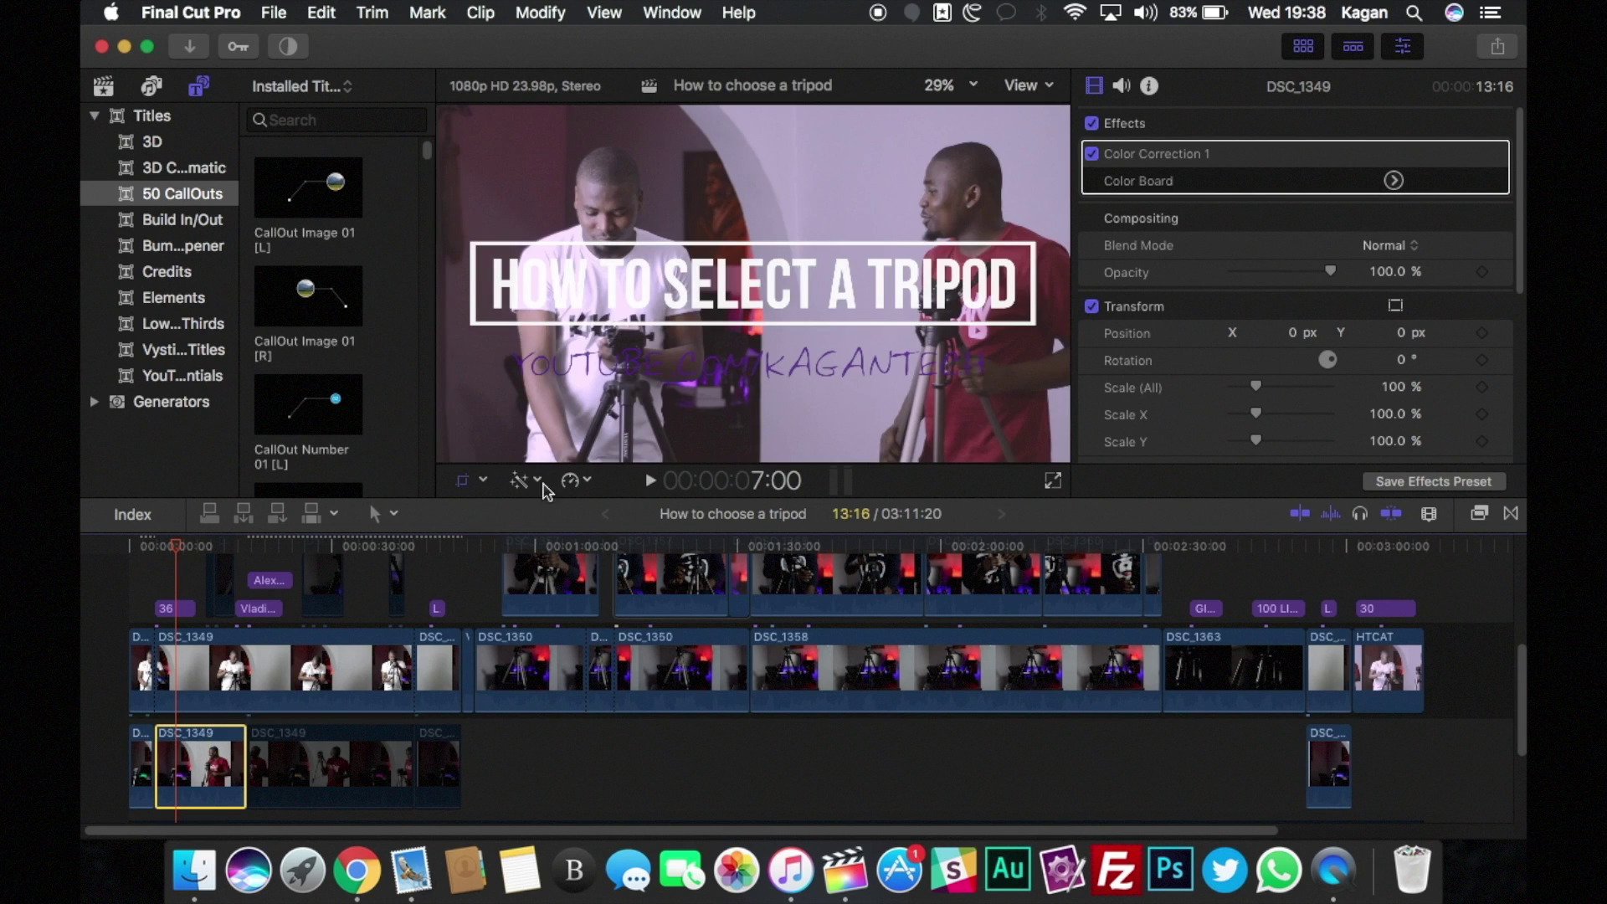
# Re-enter Crop mode and pull in the left crop edge of the lower take.
pyautogui.click(484, 482)
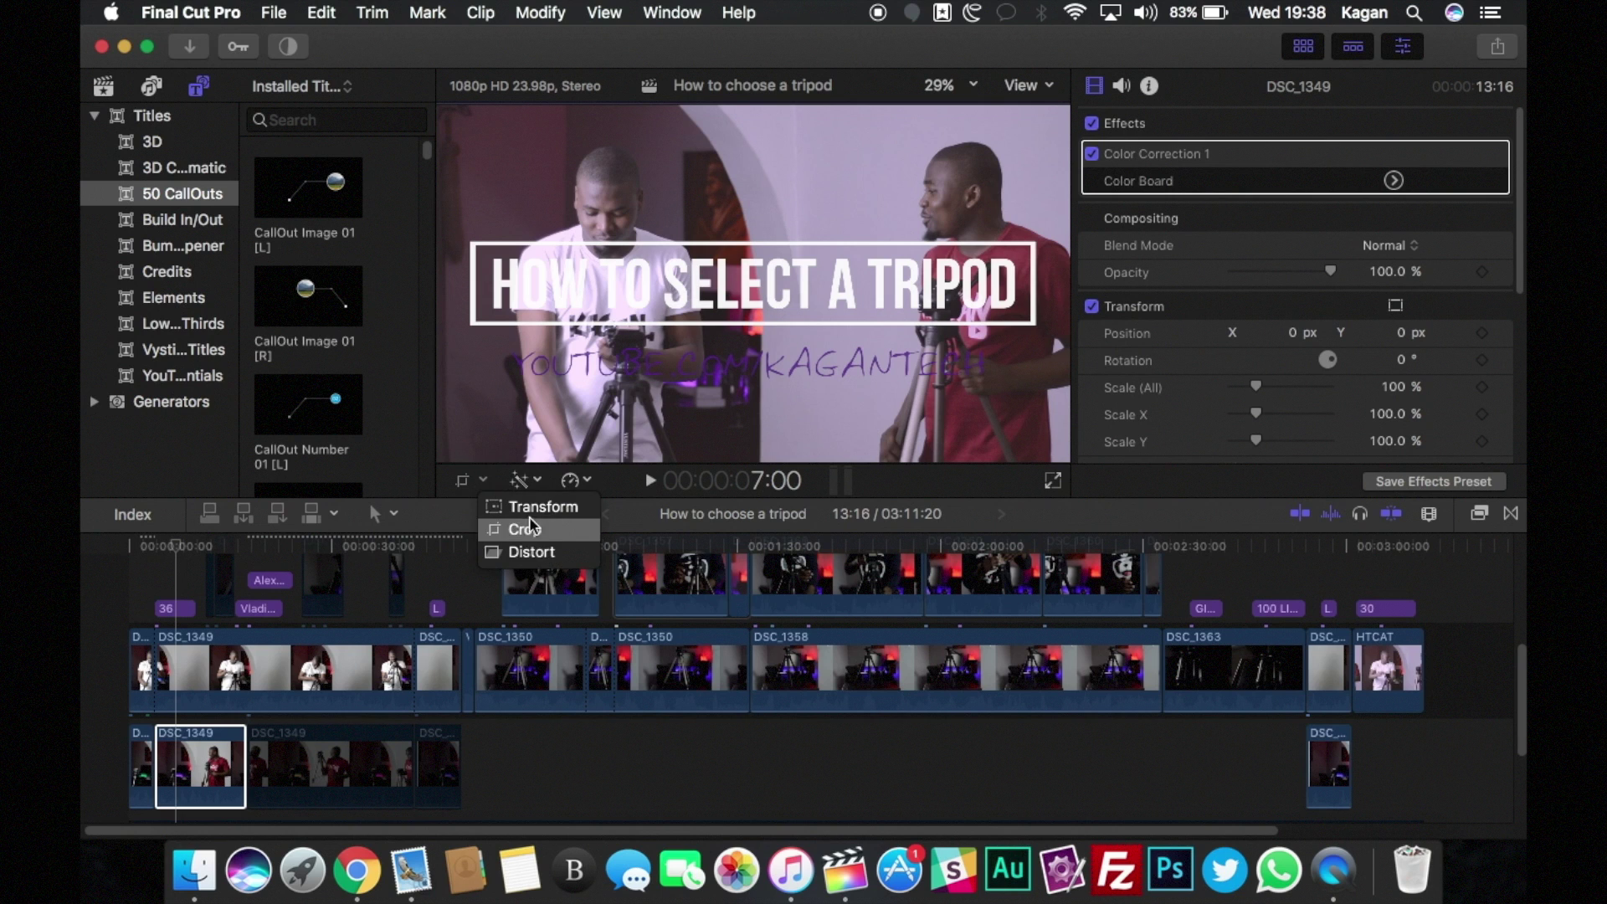
pyautogui.click(536, 544)
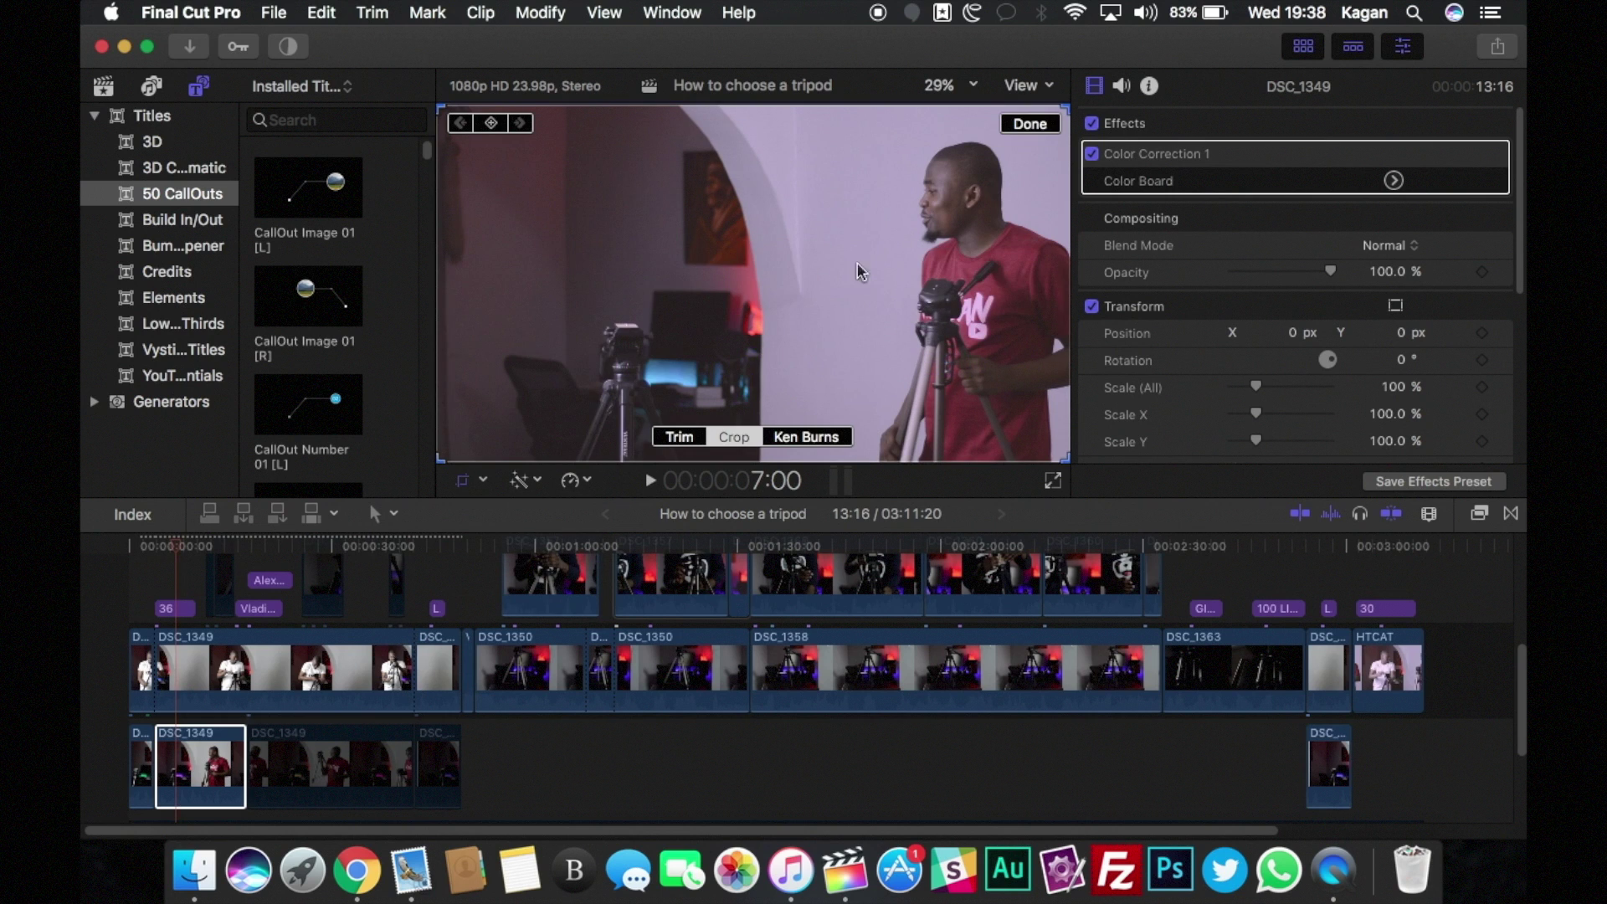
pyautogui.moveTo(441, 269); pyautogui.dragTo(764, 272)
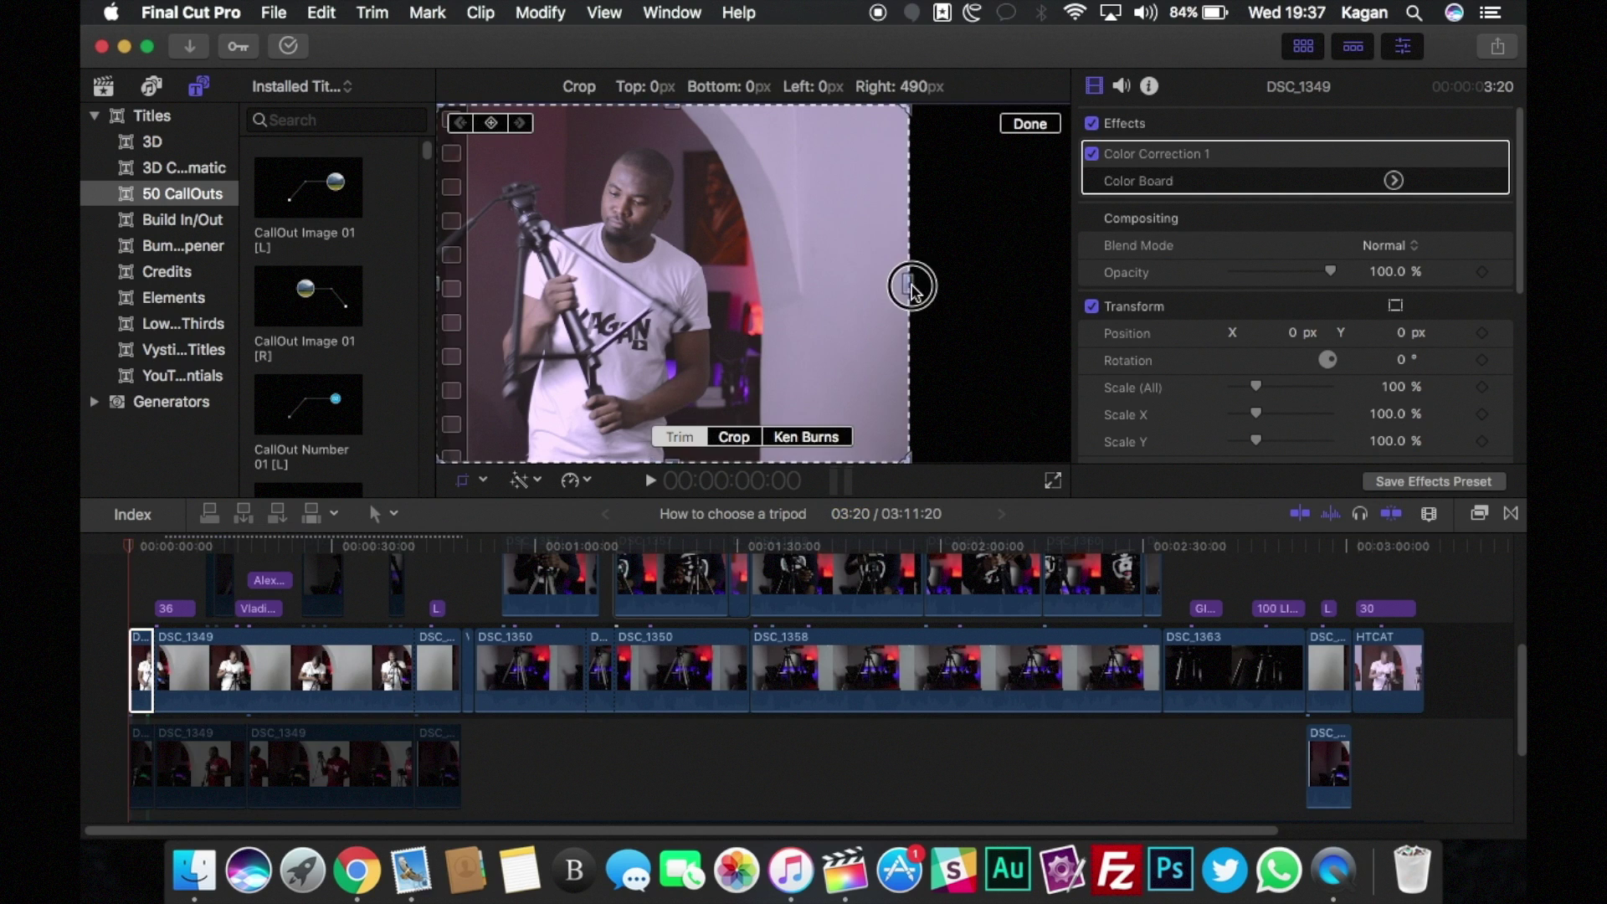
# Switch the viewer to Crop mode with the playhead at the timeline start.
pyautogui.moveTo(912, 284); pyautogui.dragTo(1103, 272)
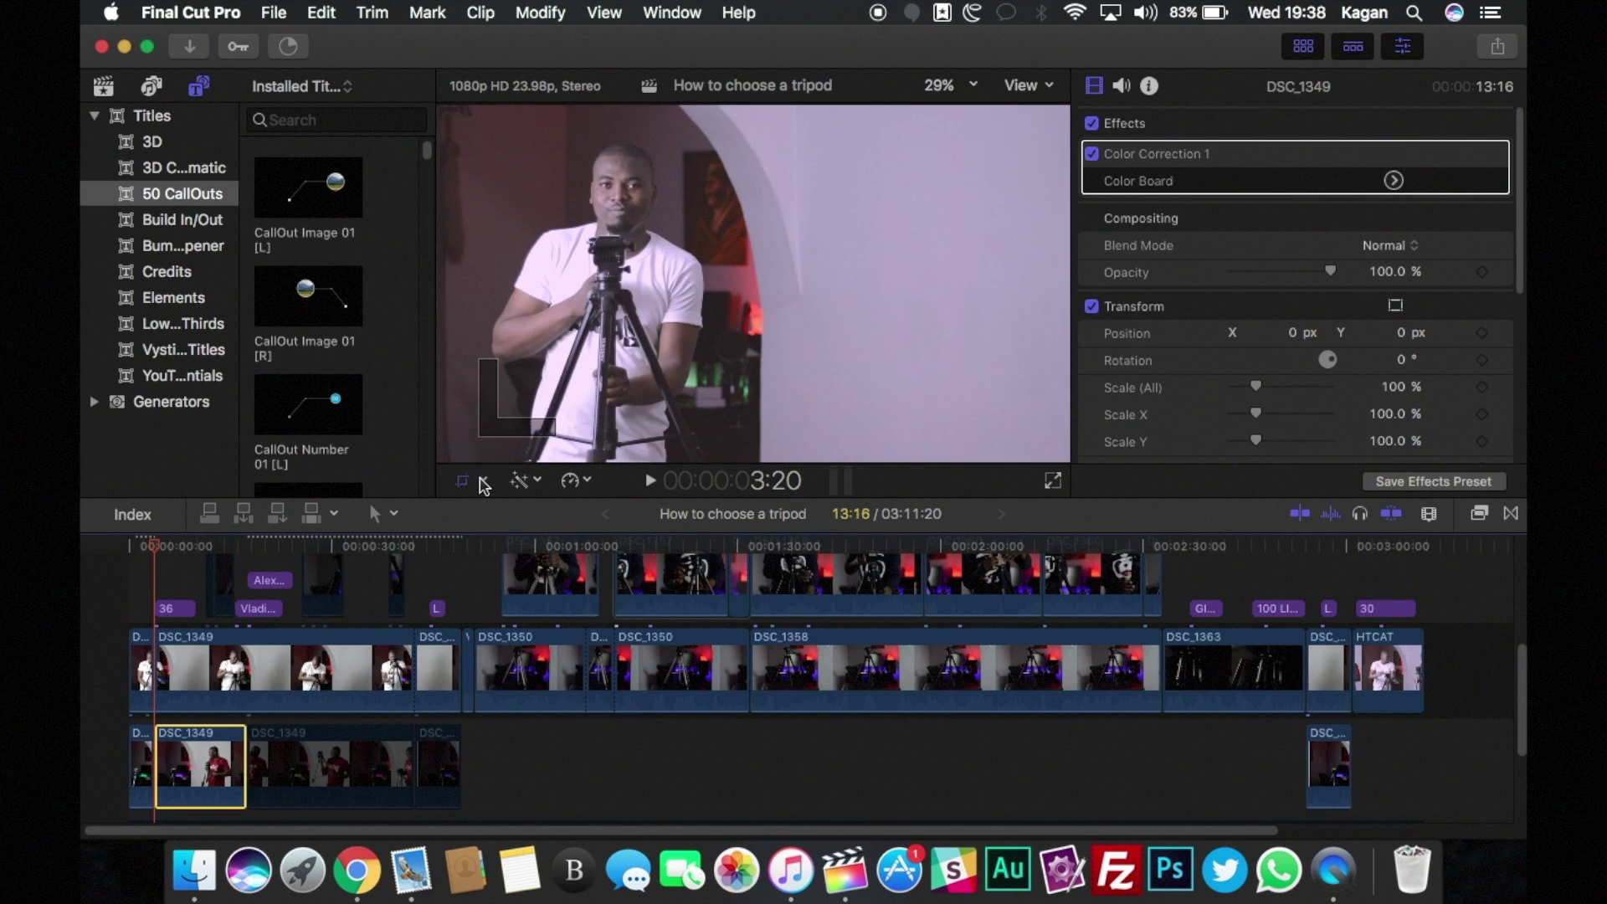
pyautogui.click(483, 480)
pyautogui.click(533, 532)
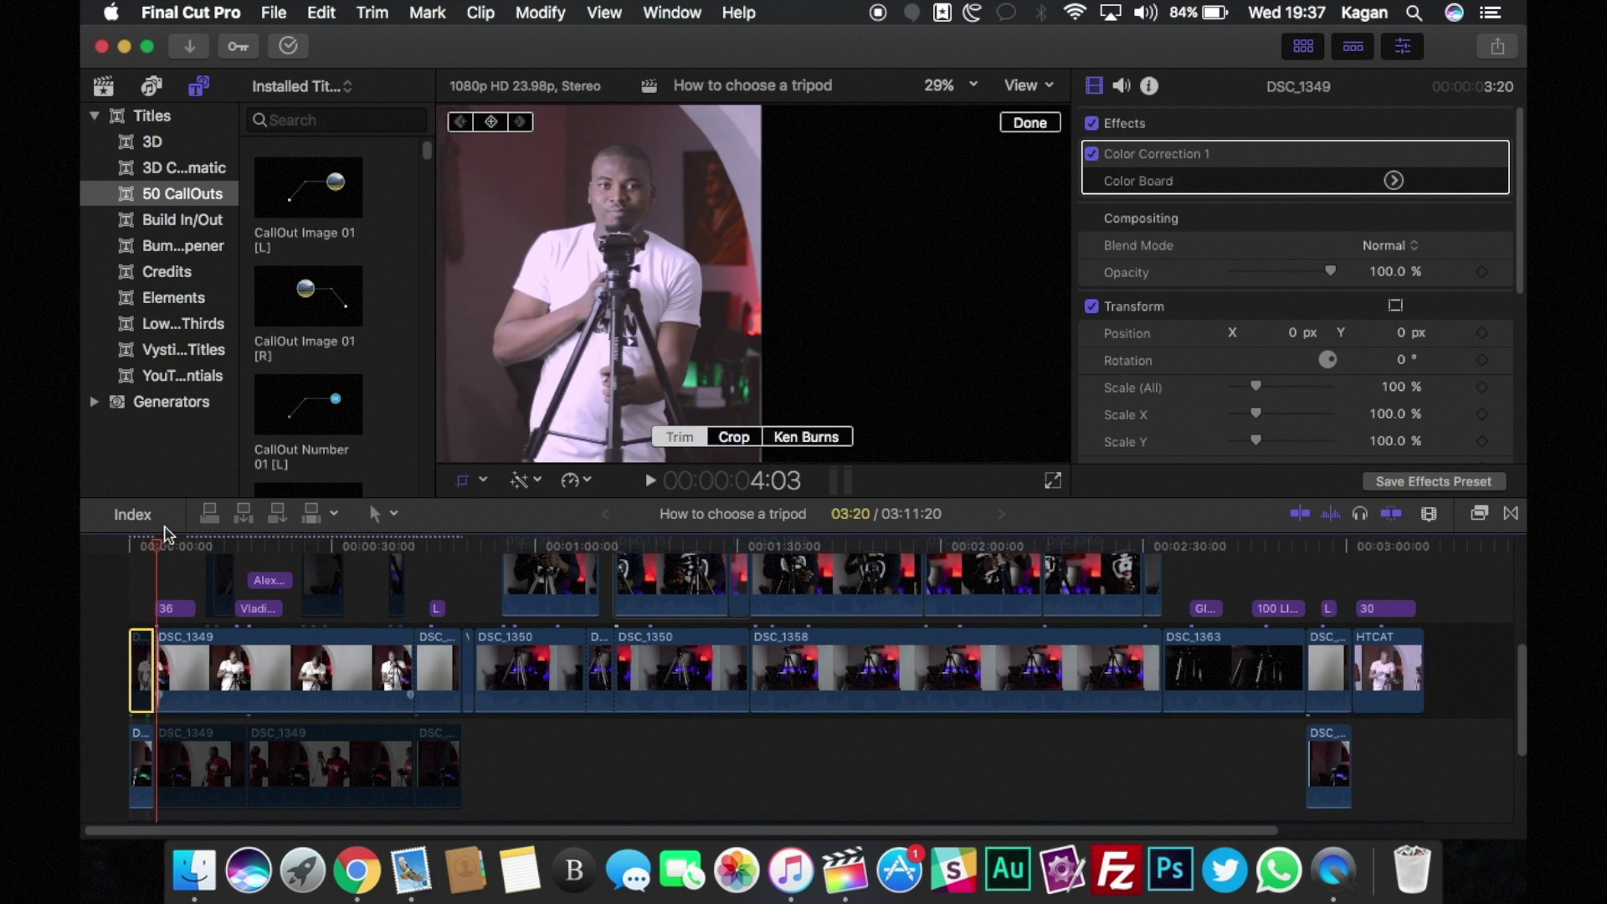
pyautogui.click(146, 544)
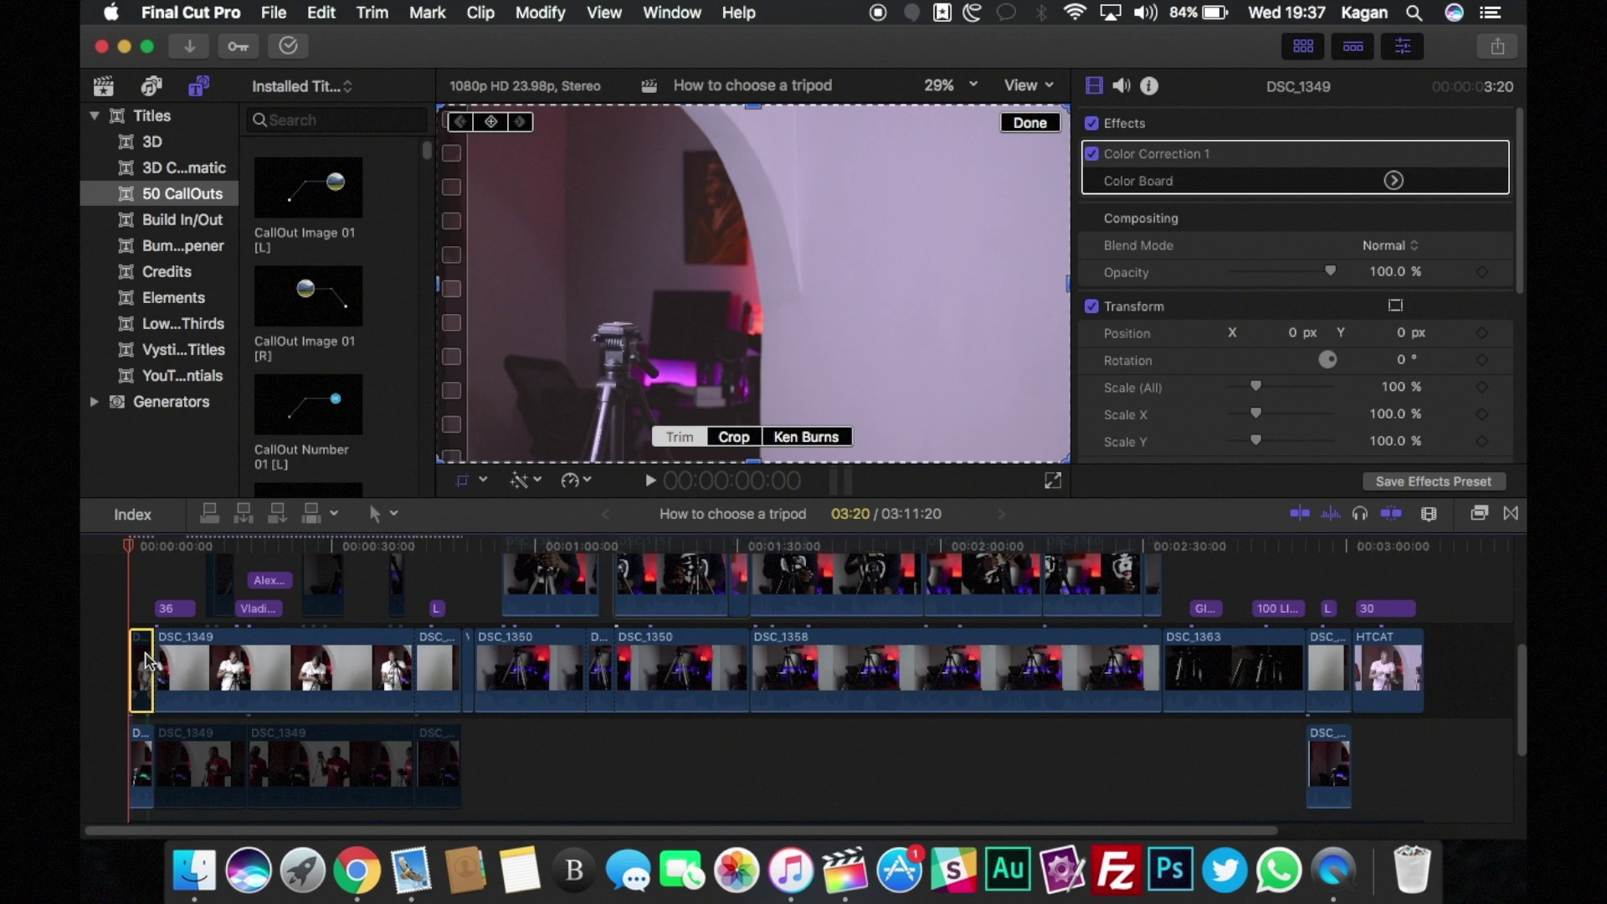
pyautogui.click(126, 548)
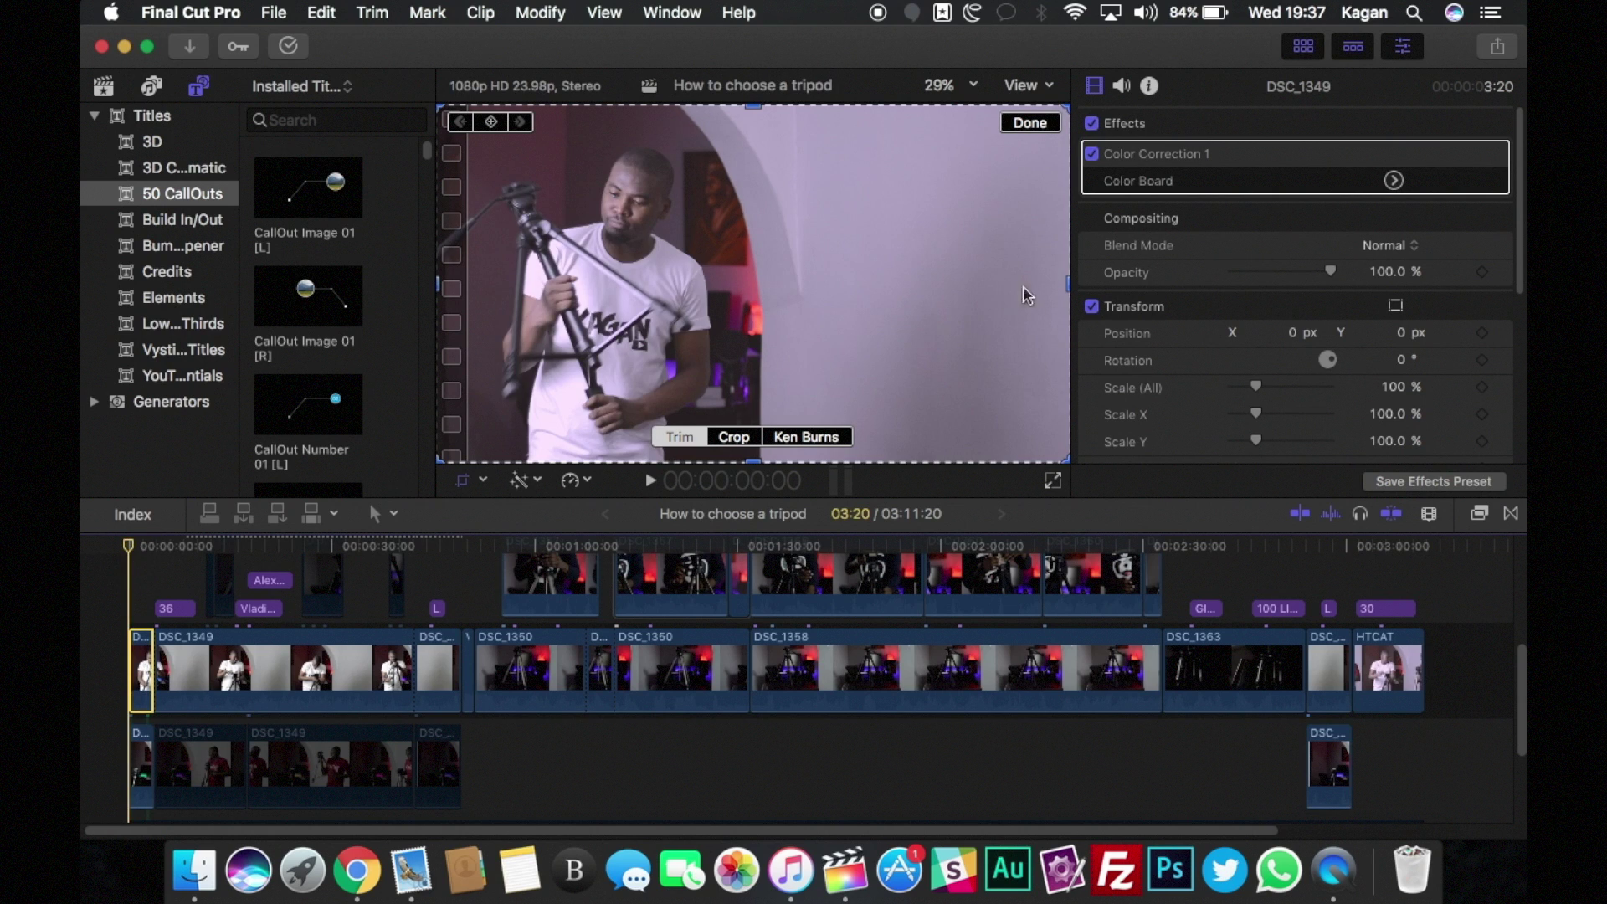
# Crop the white-shirt take's right side to about 935 px and finish the crop.
pyautogui.moveTo(1069, 287); pyautogui.dragTo(760, 310)
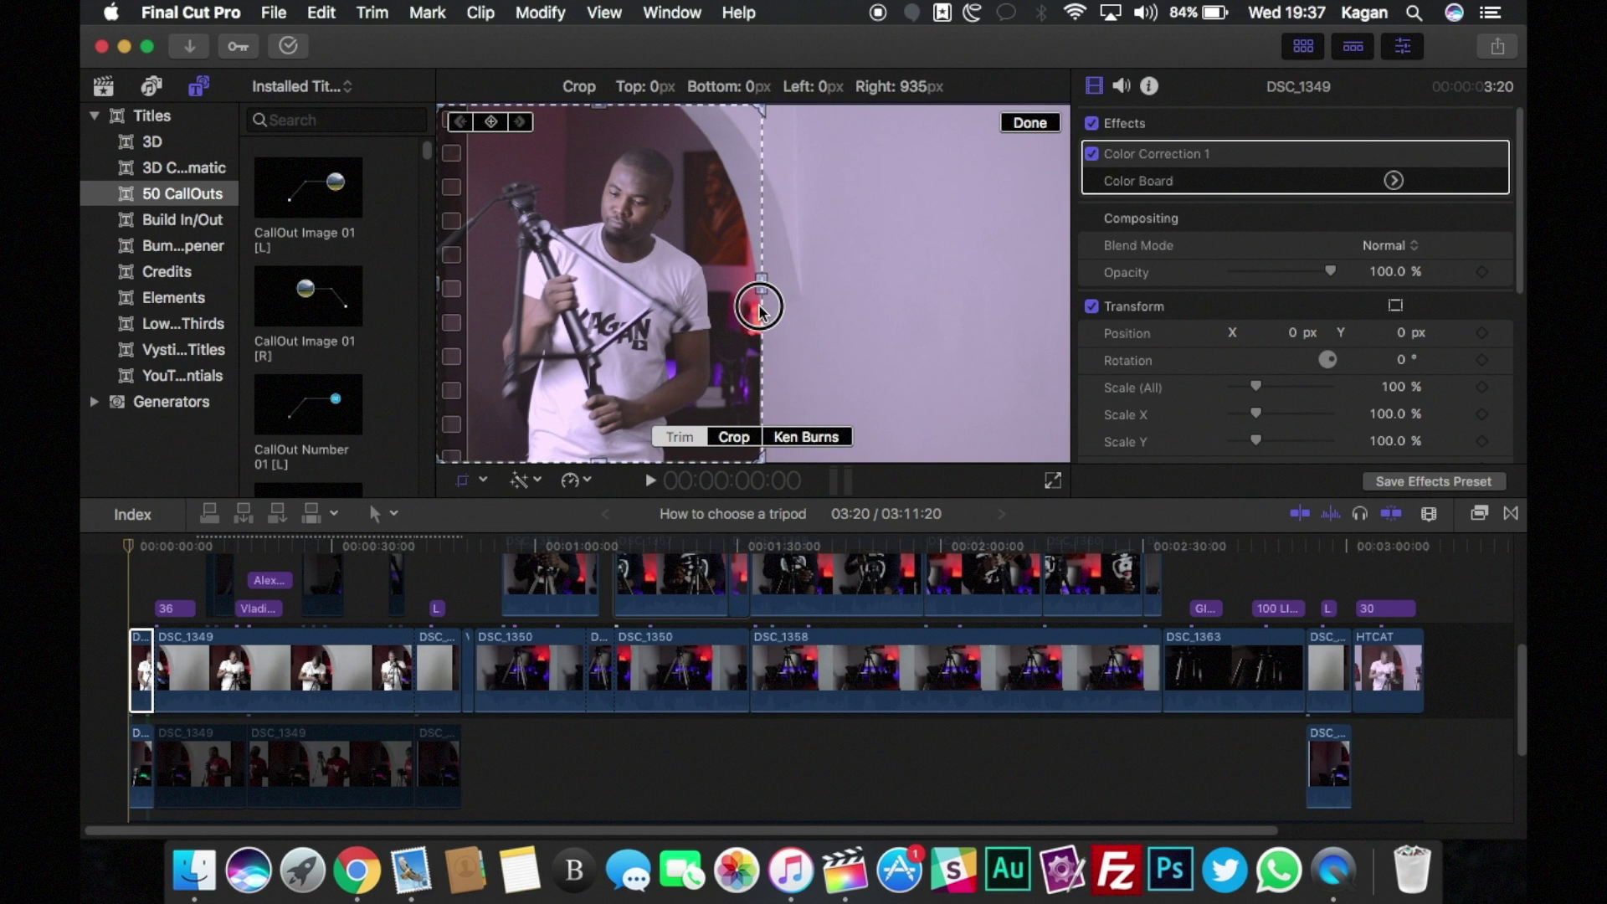
pyautogui.moveTo(758, 306); pyautogui.dragTo(759, 304)
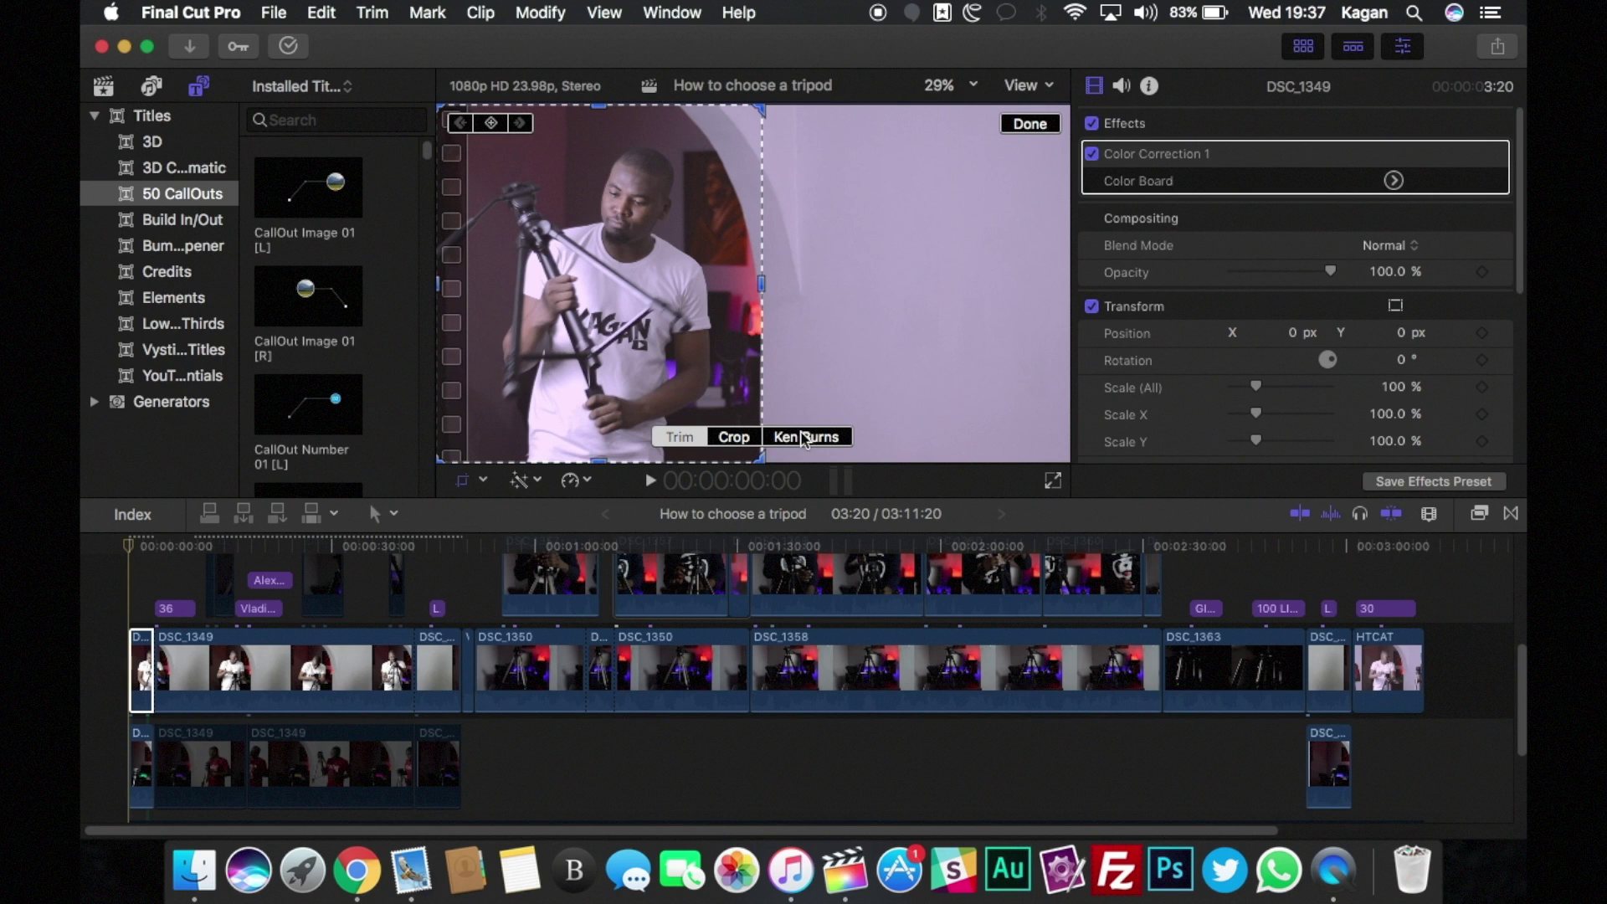
pyautogui.click(1025, 122)
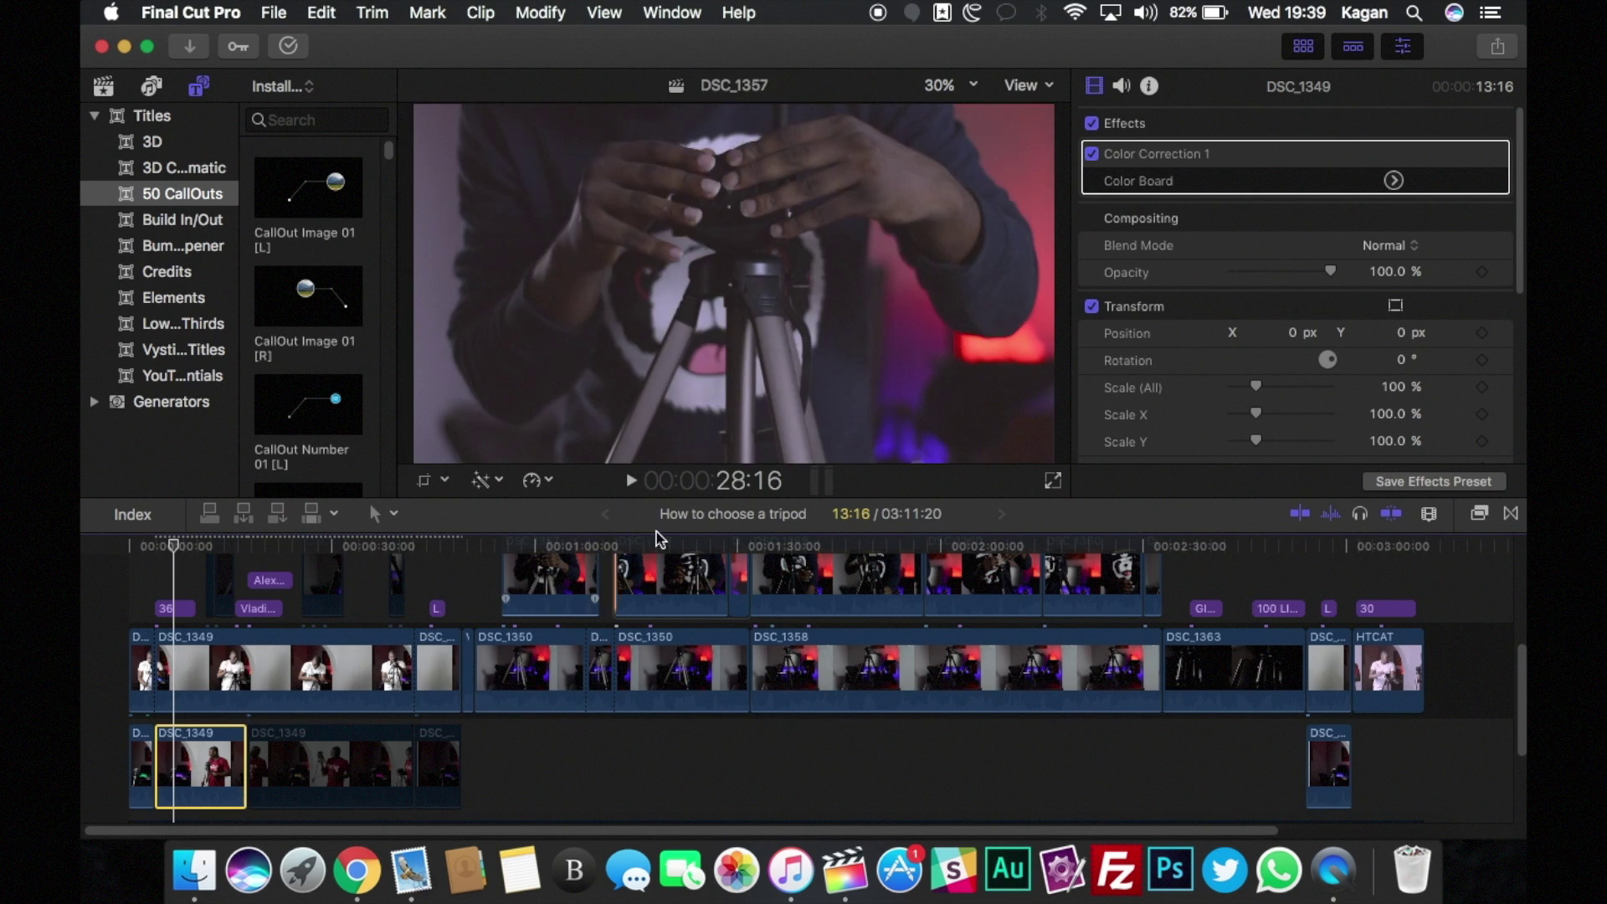
pyautogui.click(443, 479)
pyautogui.moveTo(971, 463)
pyautogui.mouseDown()
pyautogui.moveTo(1008, 473)
pyautogui.moveTo(988, 456)
pyautogui.mouseUp()
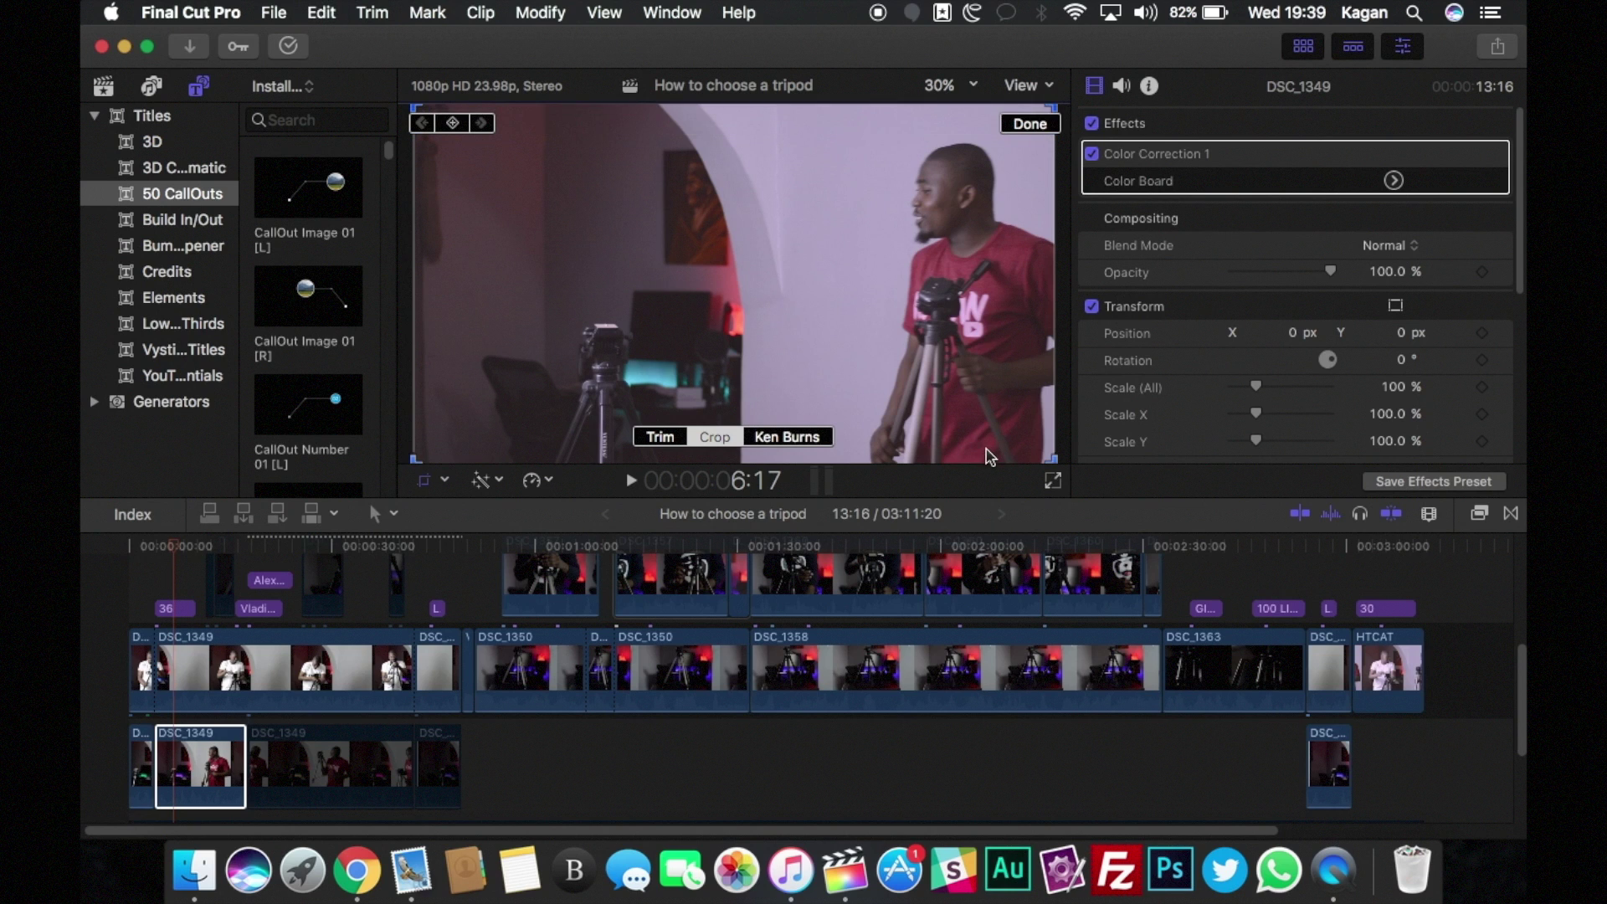
pyautogui.press('super+z')
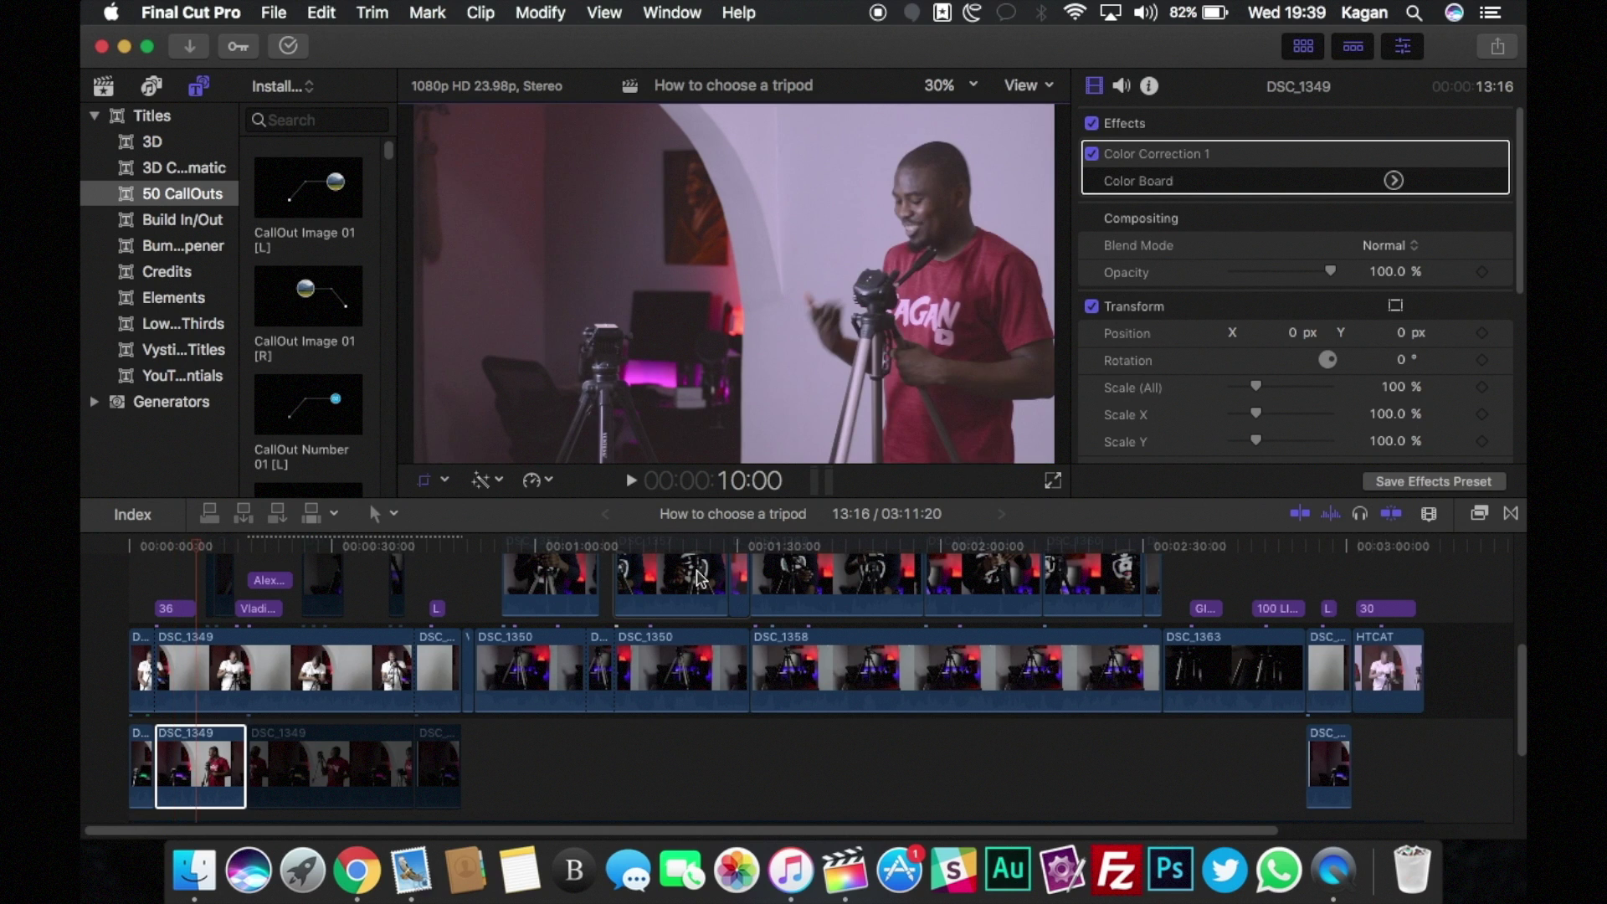
pyautogui.click(154, 590)
pyautogui.hotkey('shift', 'c')
pyautogui.press('space')
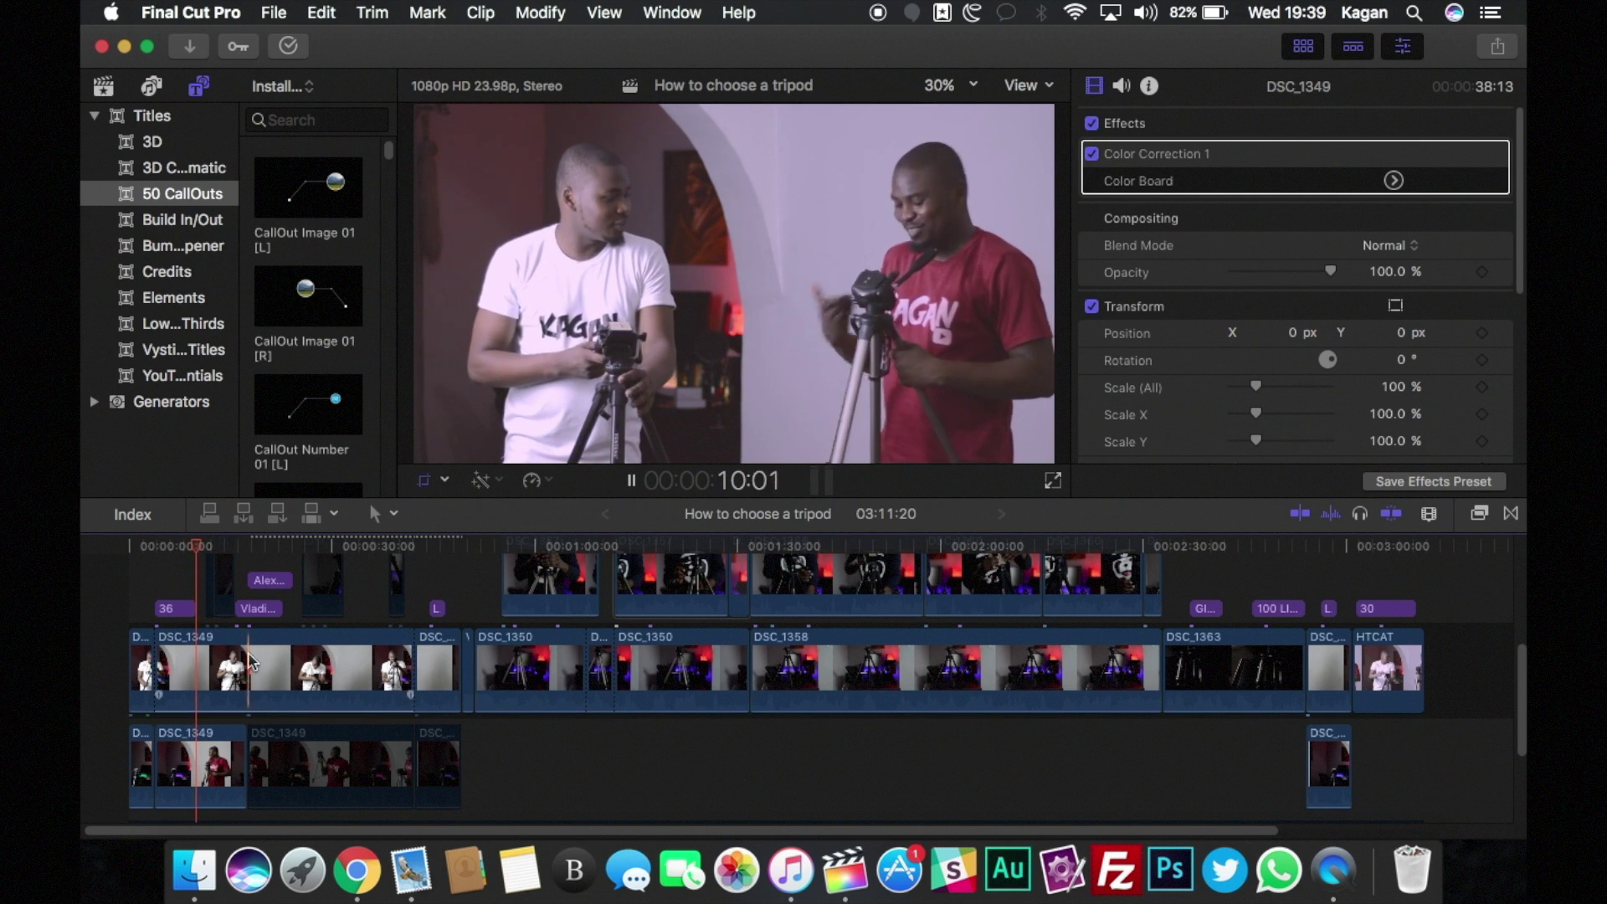
pyautogui.click(316, 768)
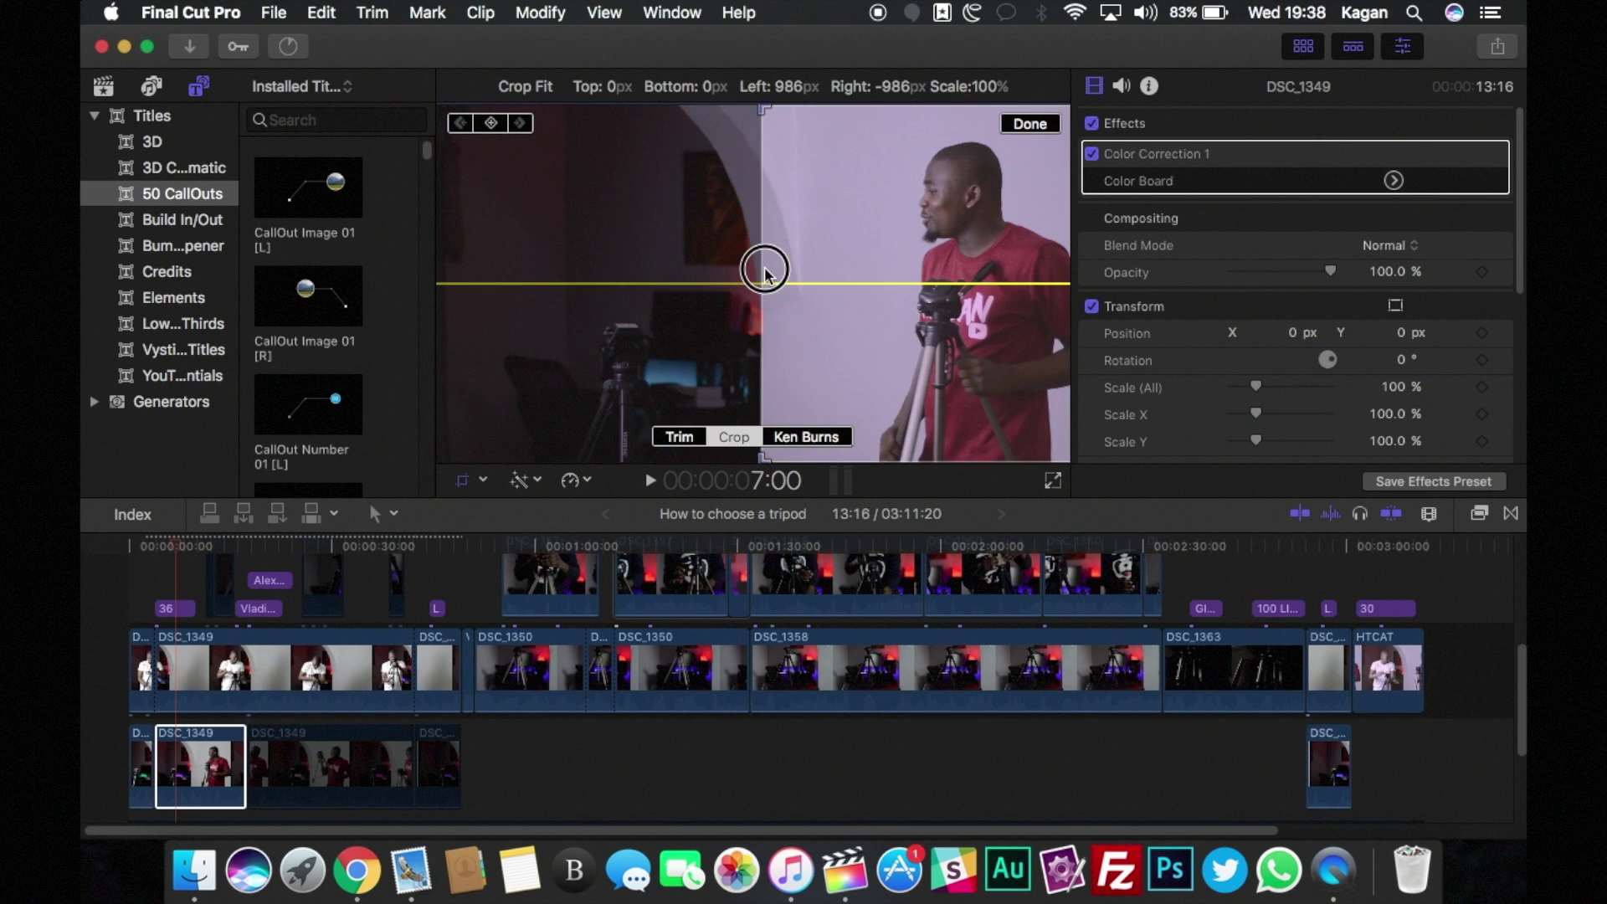
pyautogui.moveTo(654, 269); pyautogui.dragTo(430, 277)
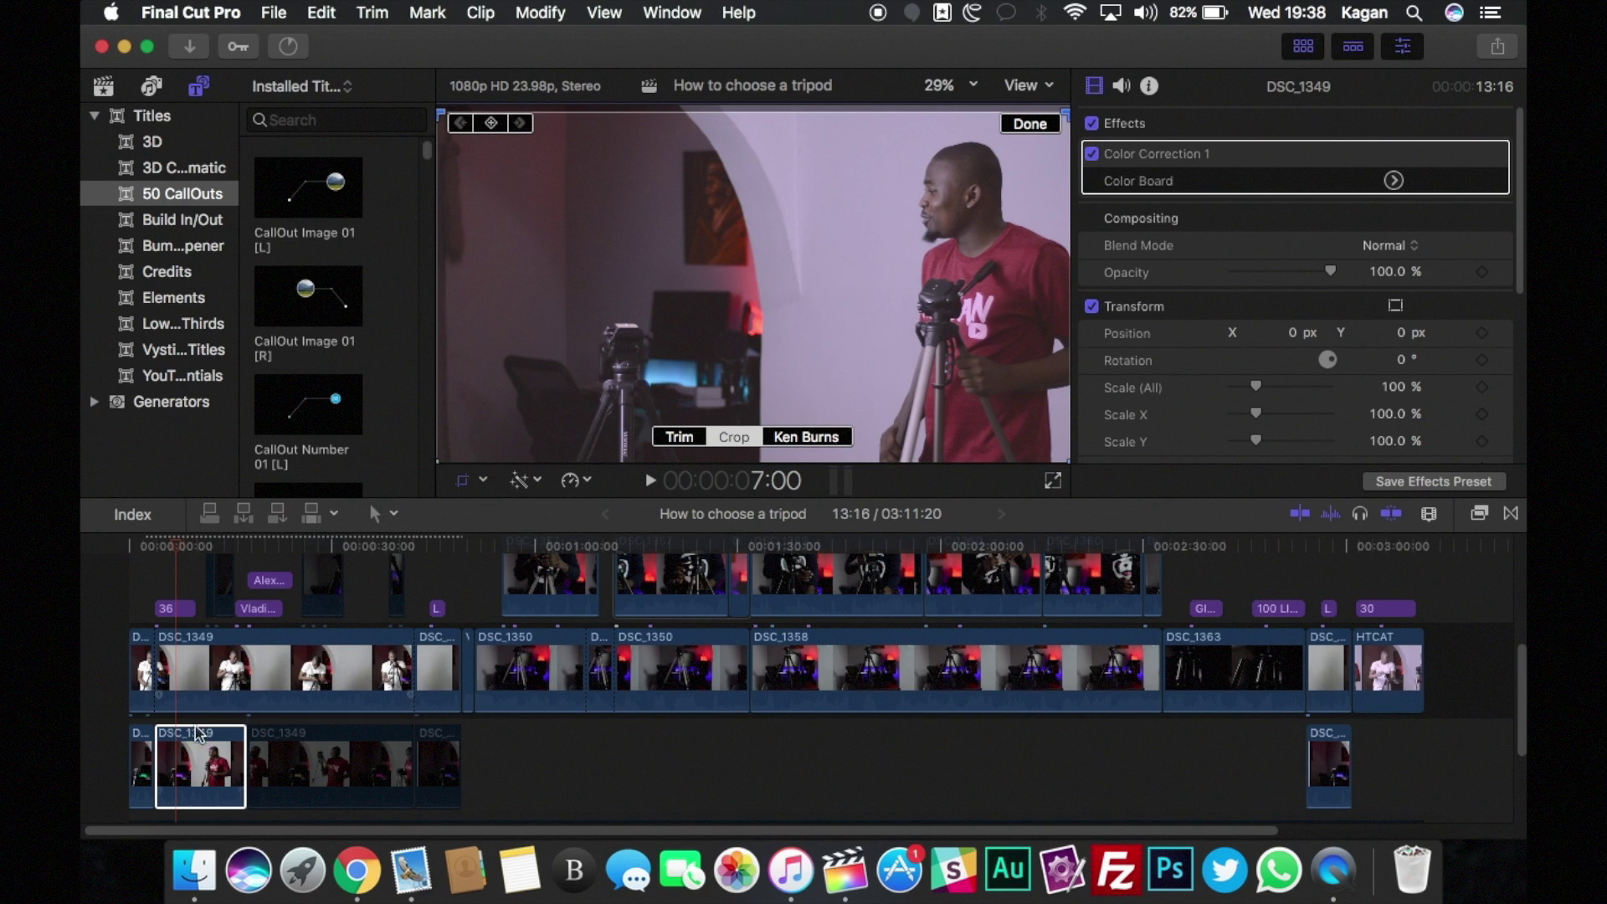
pyautogui.moveTo(458, 293); pyautogui.dragTo(496, 293)
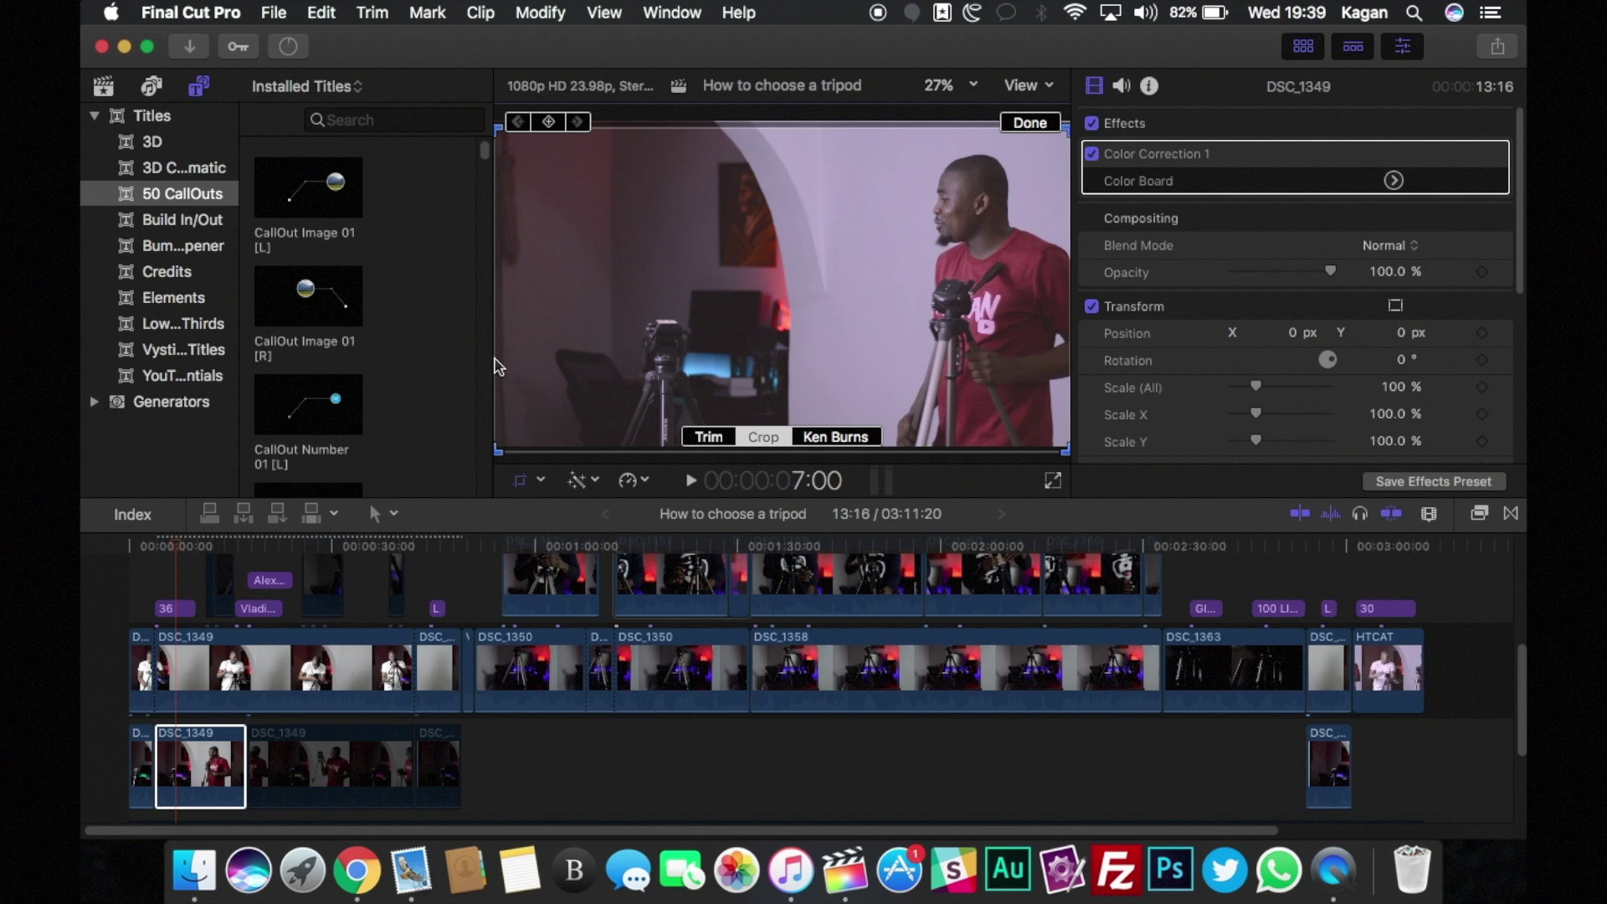
pyautogui.moveTo(466, 346); pyautogui.dragTo(393, 349)
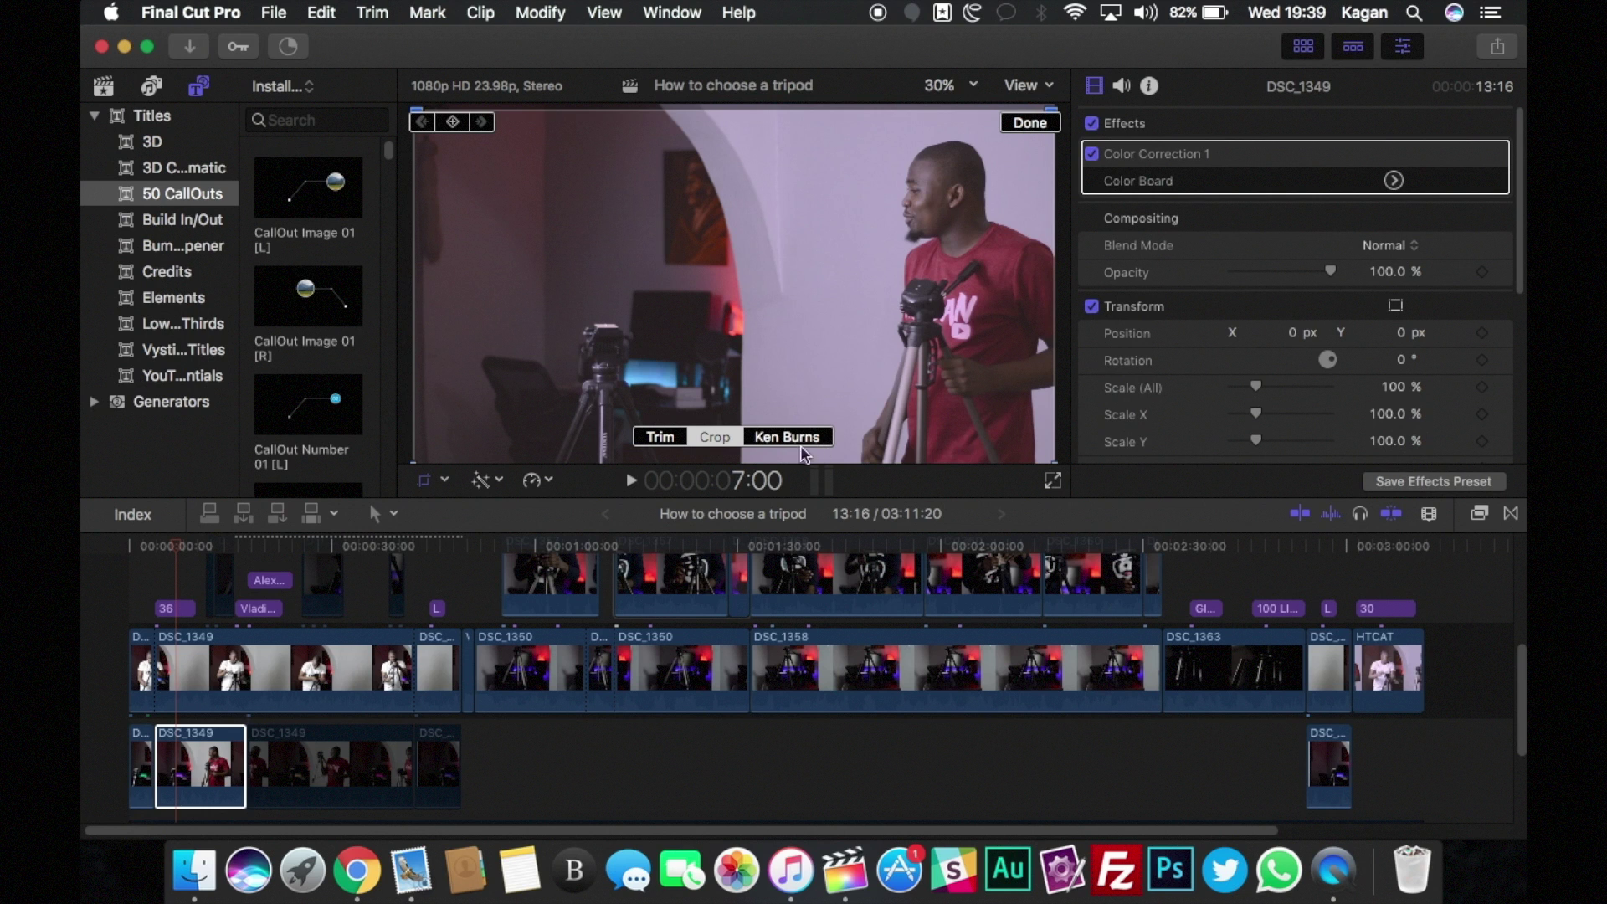
pyautogui.click(425, 481)
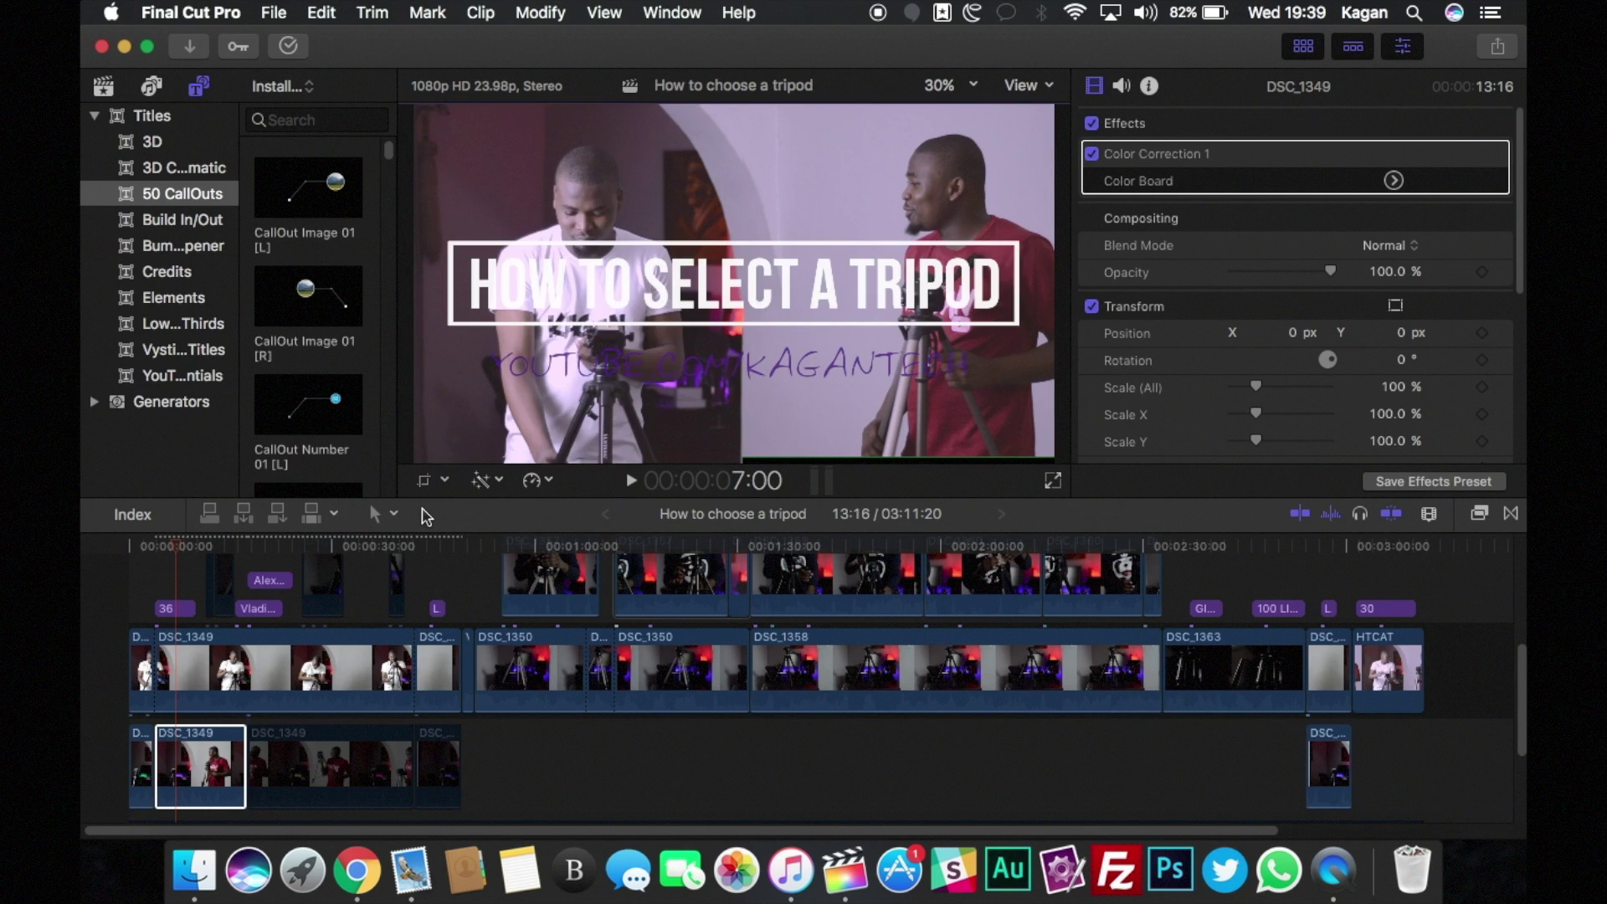
# Play the opening clone shot from the start, then select the second DSC_1349 clip on the lower track.
pyautogui.click(130, 569)
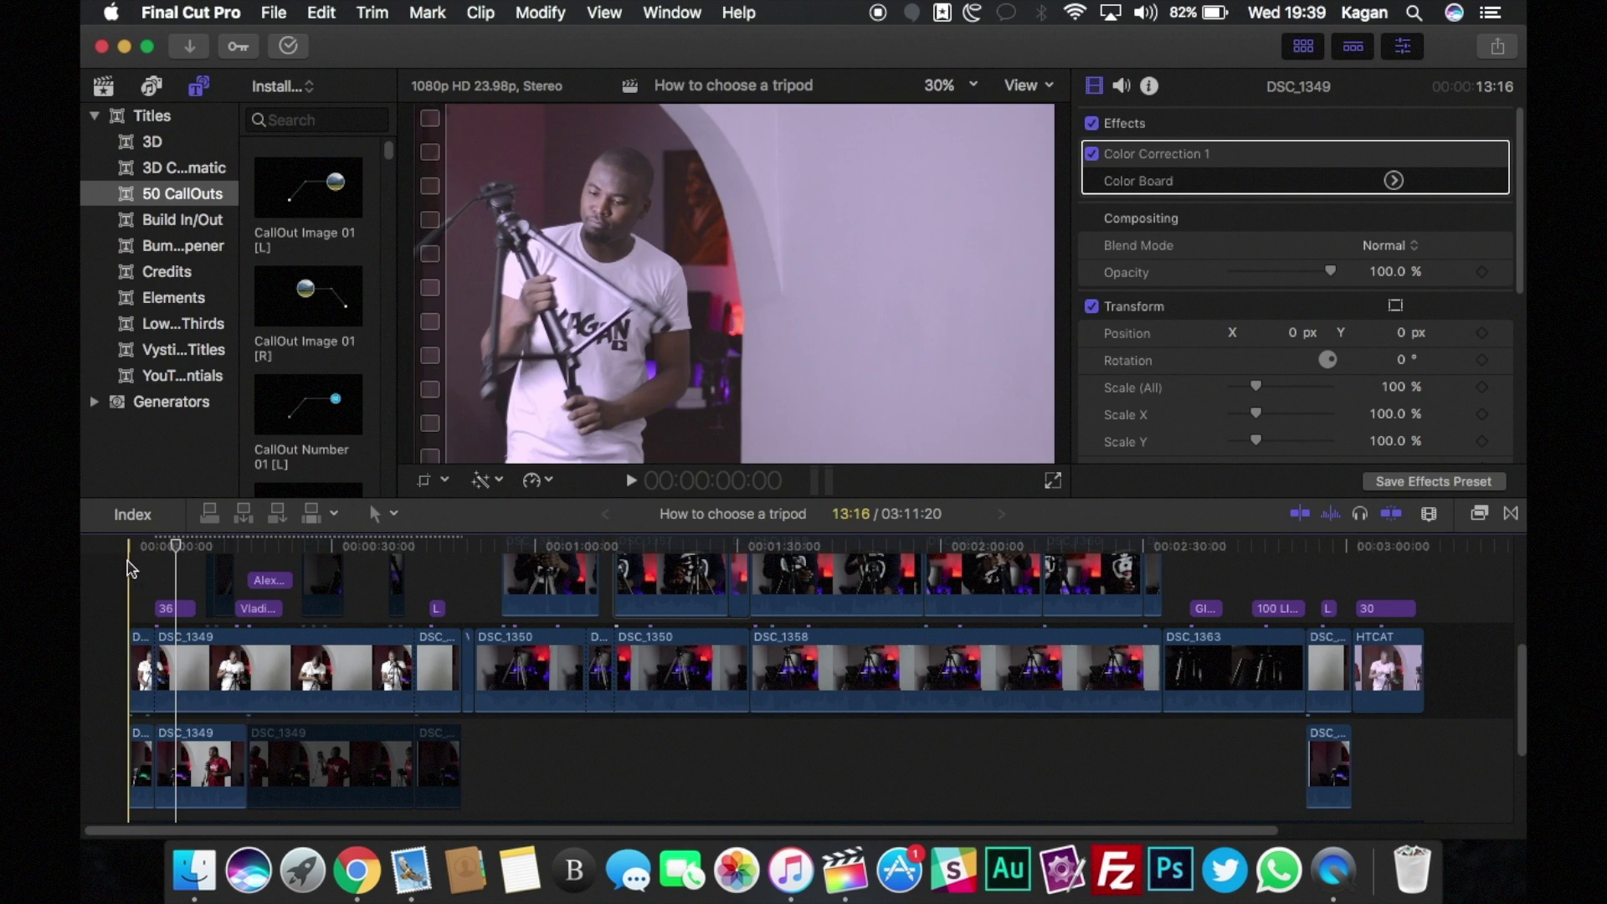
pyautogui.press('space')
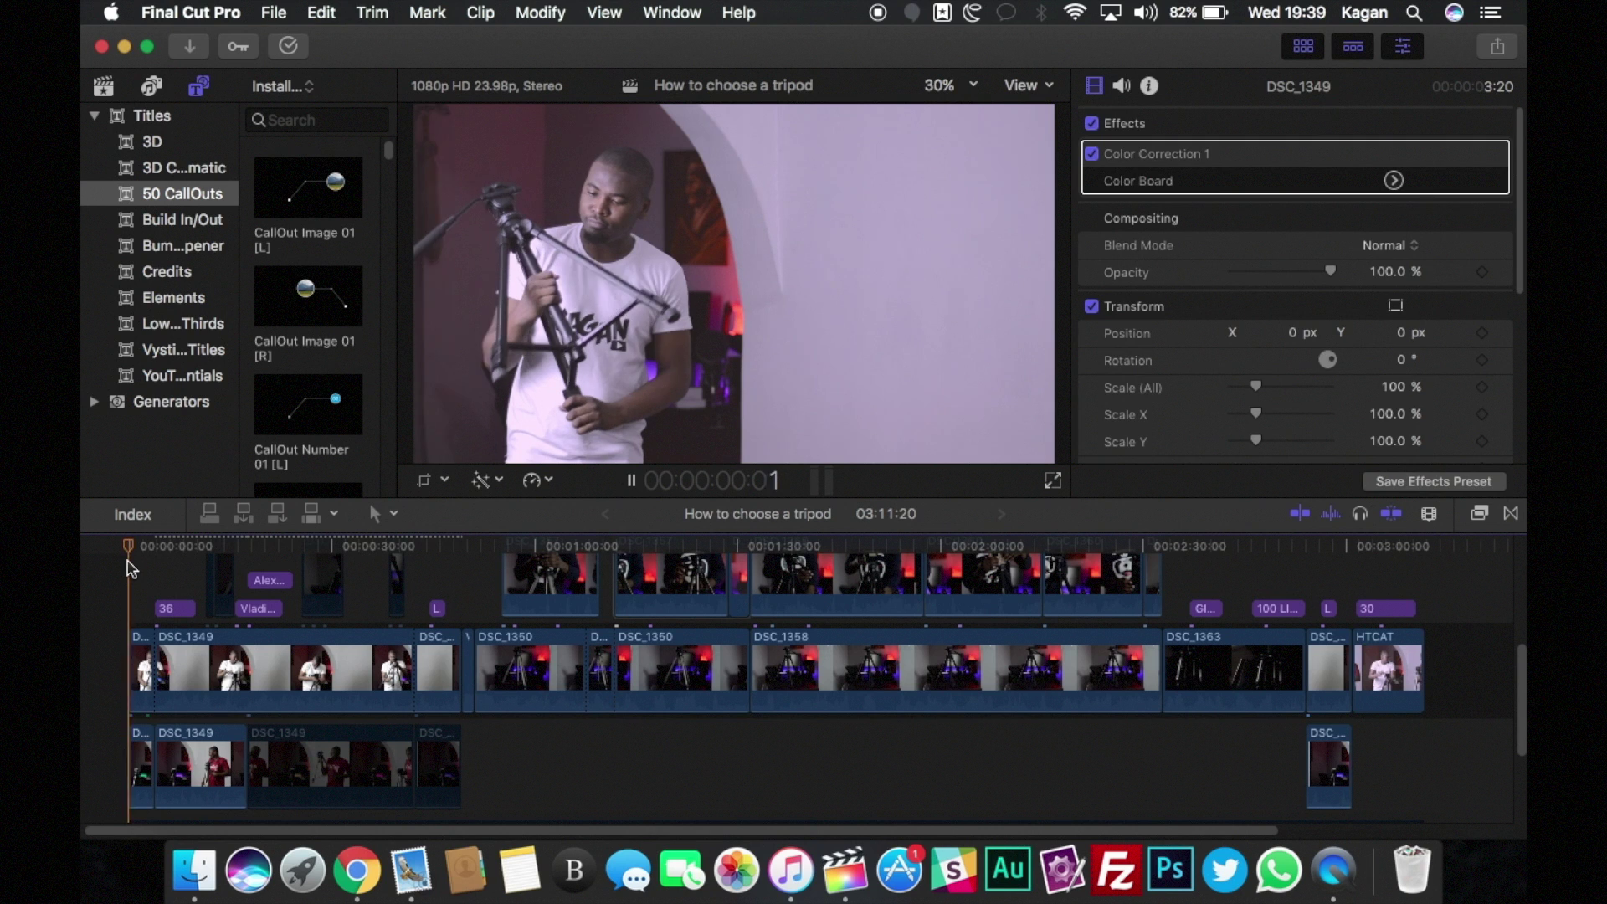
pyautogui.press('space')
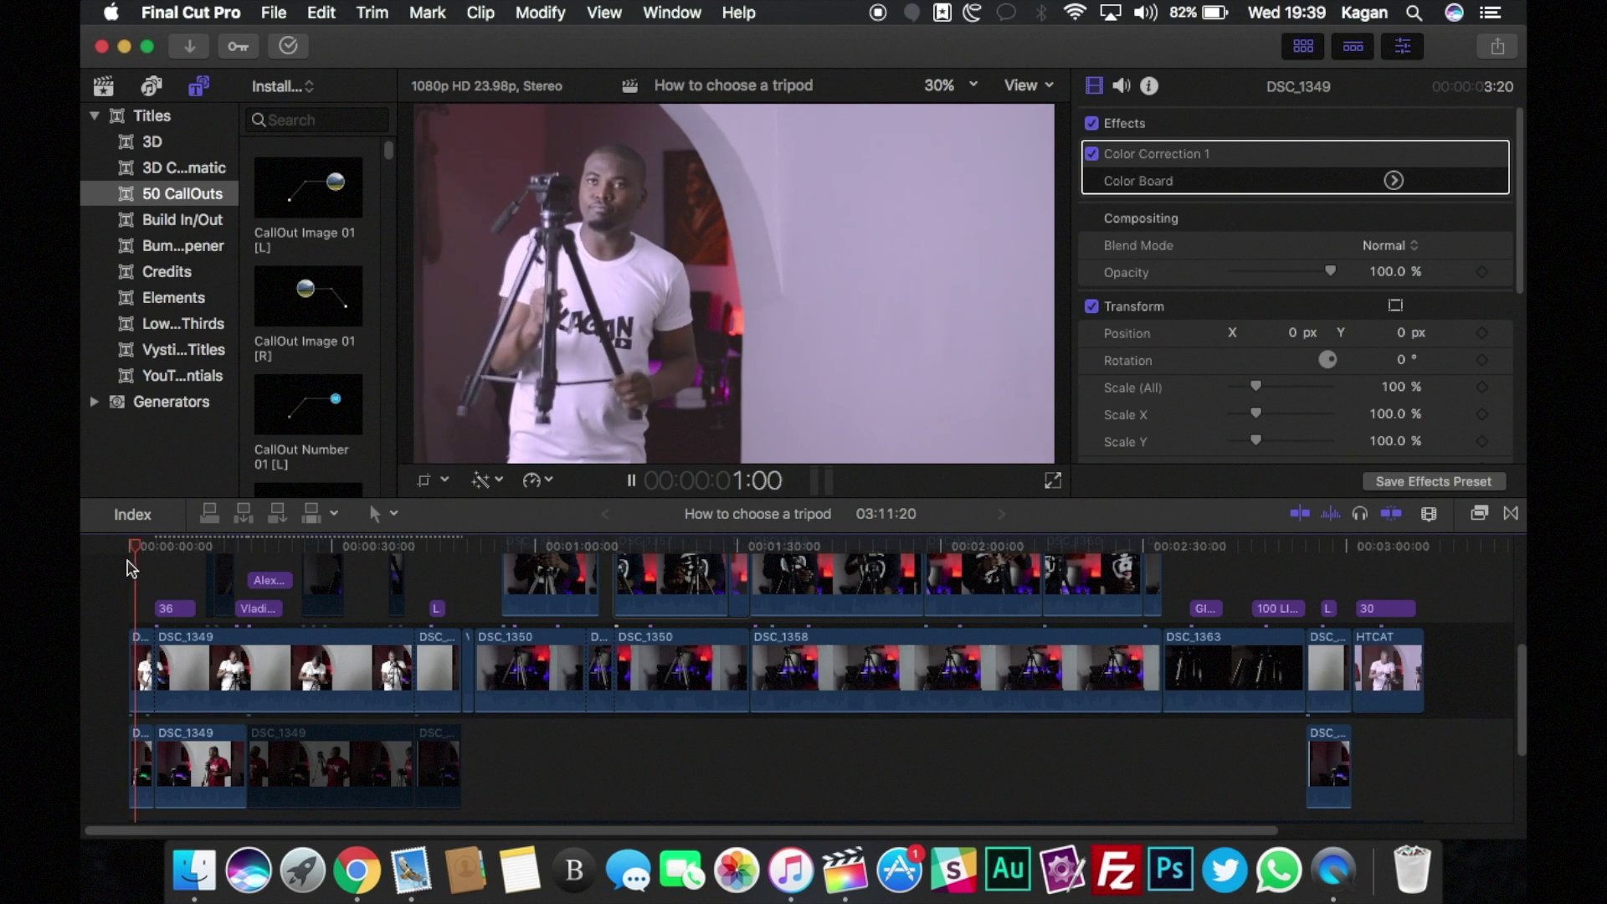
pyautogui.click(265, 761)
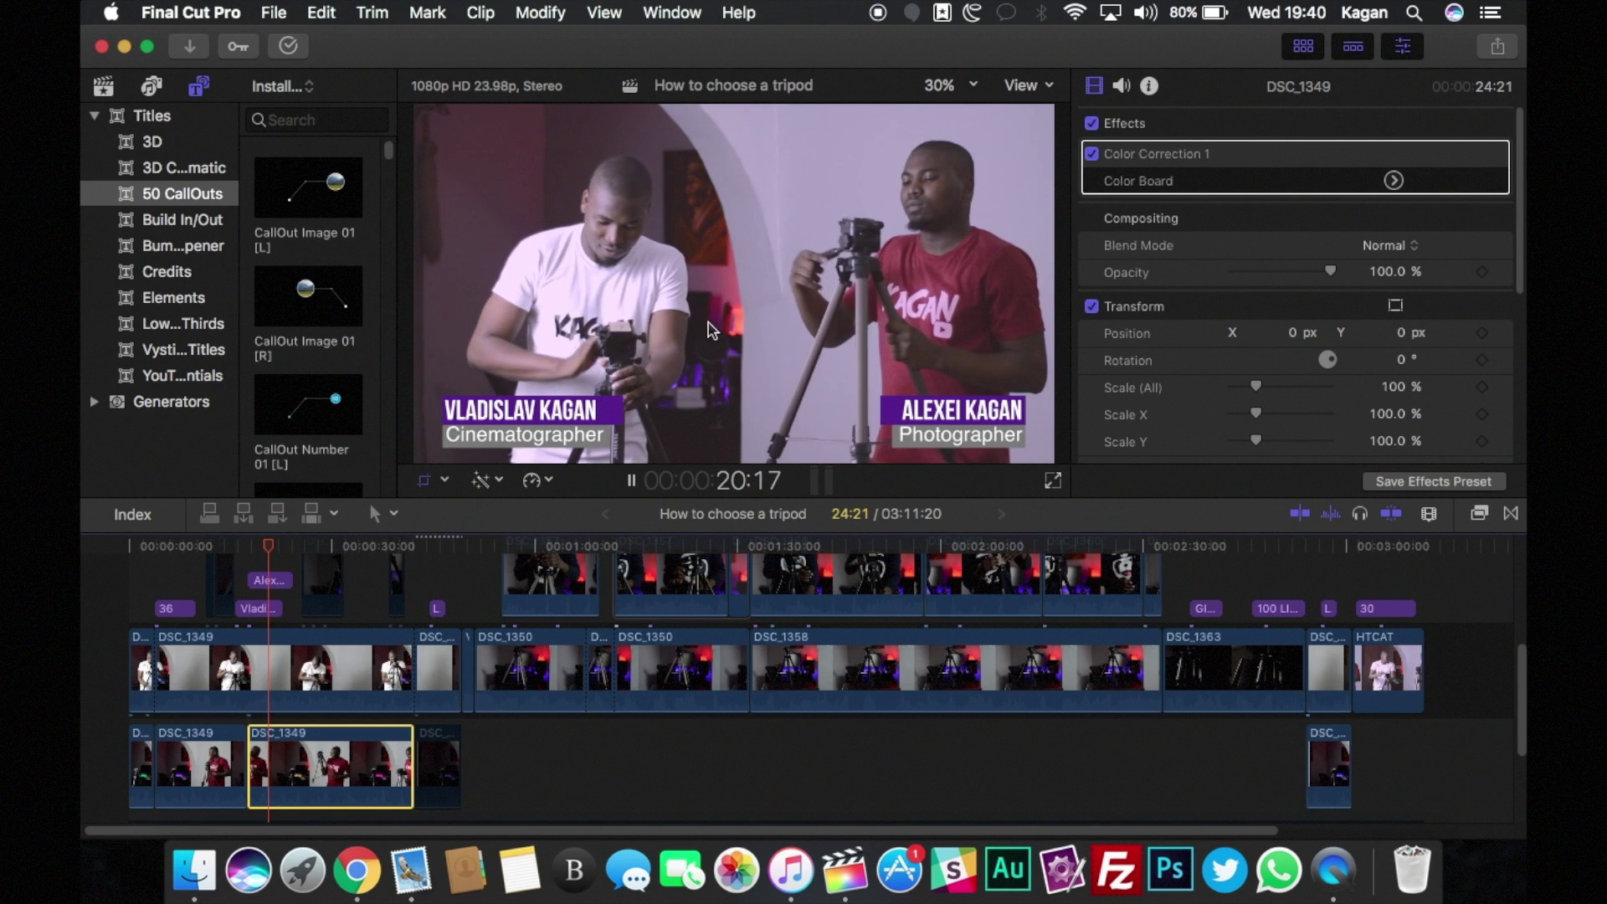